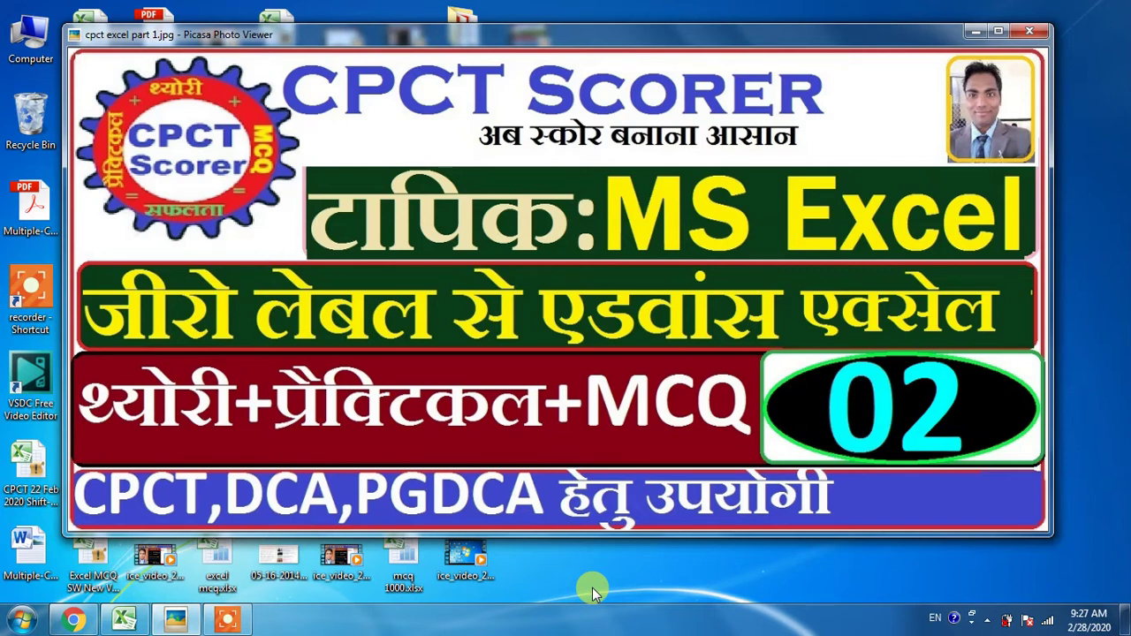
Switch from the Picasa lesson image to the blank Excel workbook
left_click(133, 624)
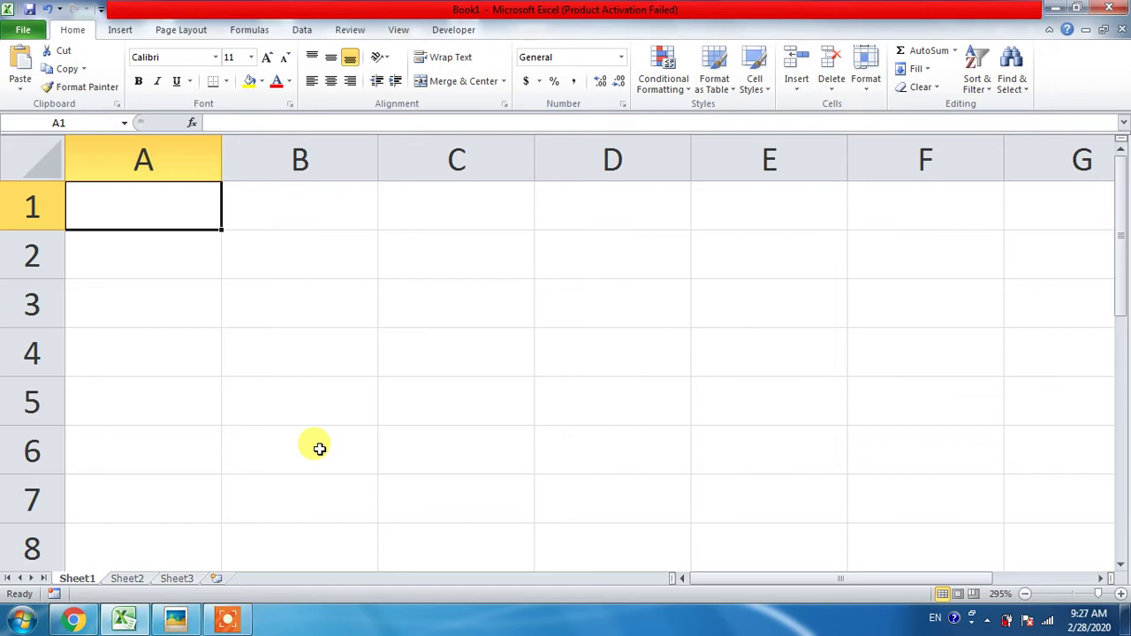
Type the heading 'Roll Number' into cell A1, correcting typos along the way
type("Roll No")
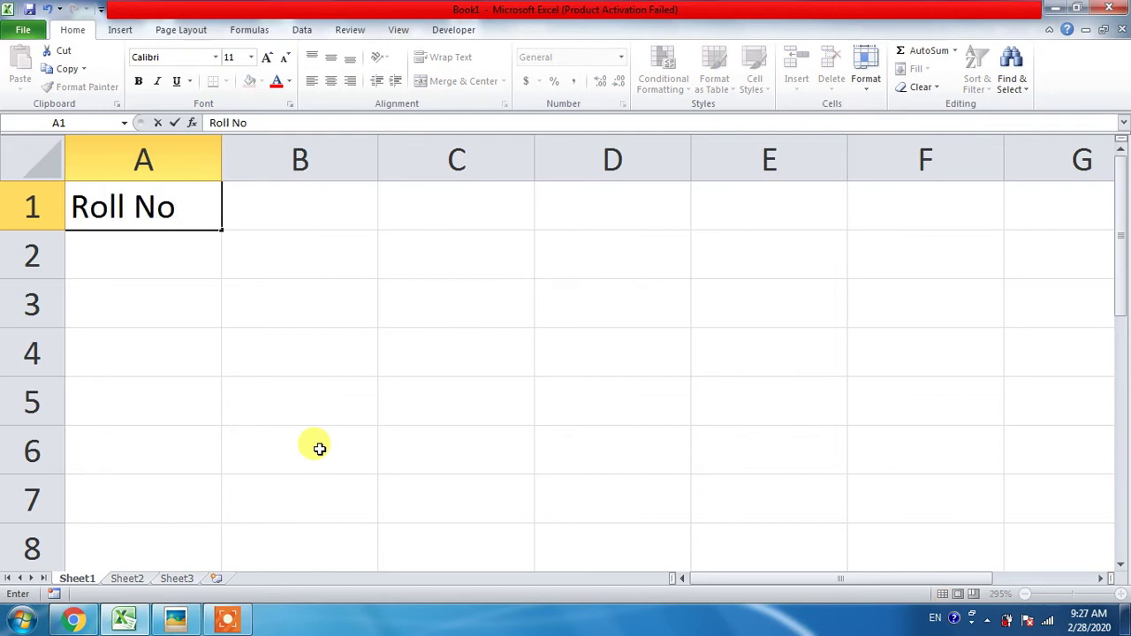
key("BackSpace")
type("um")
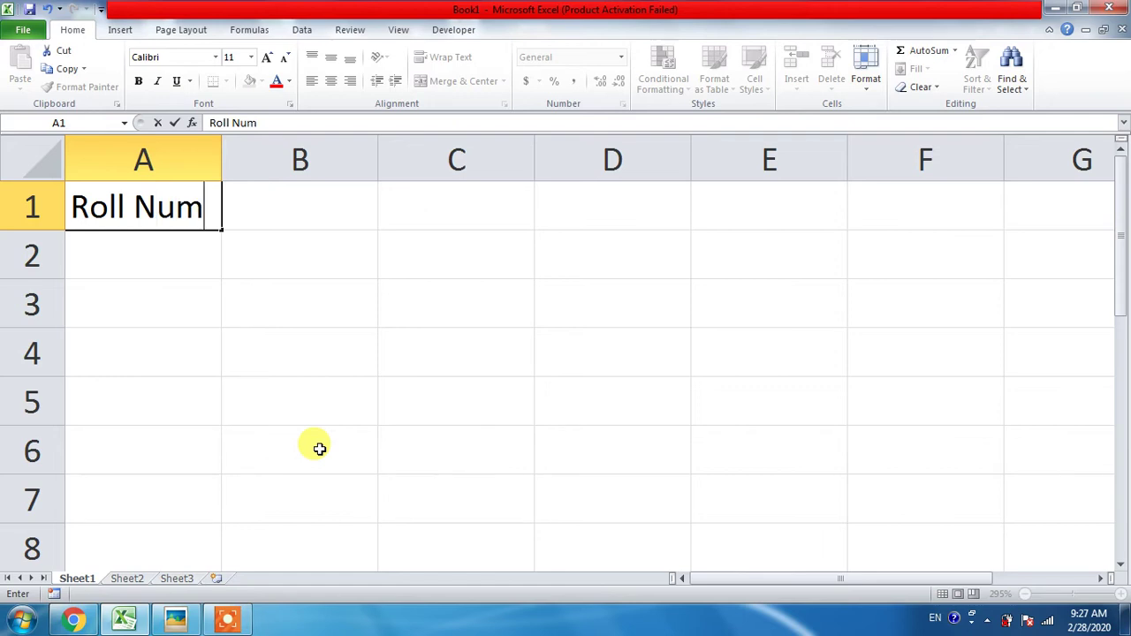
type("ber")
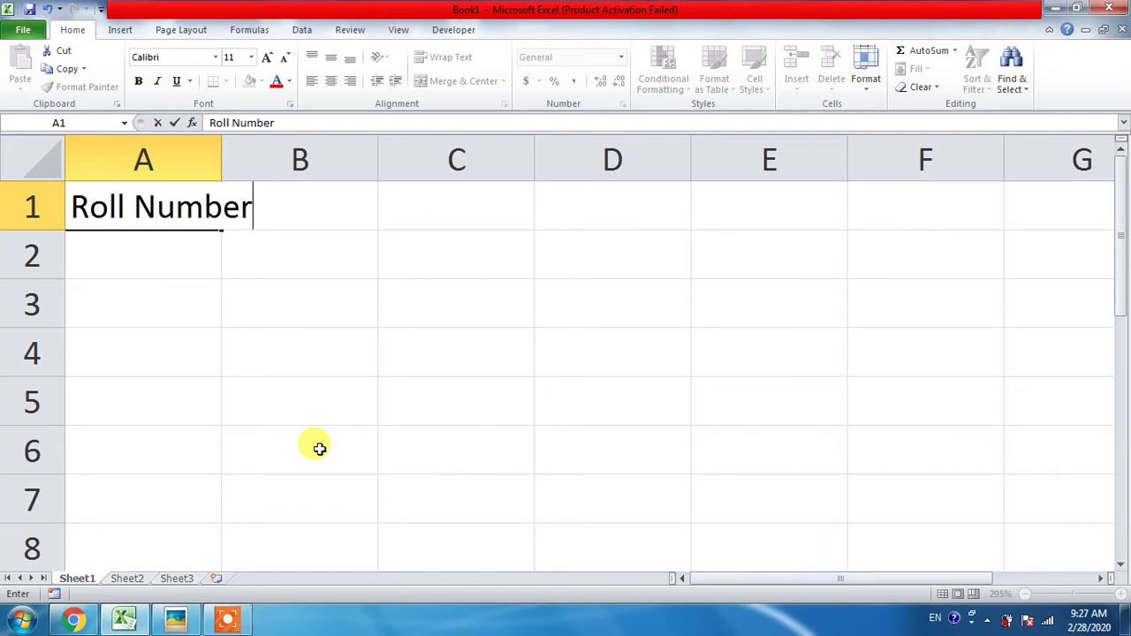
left_click(147, 265)
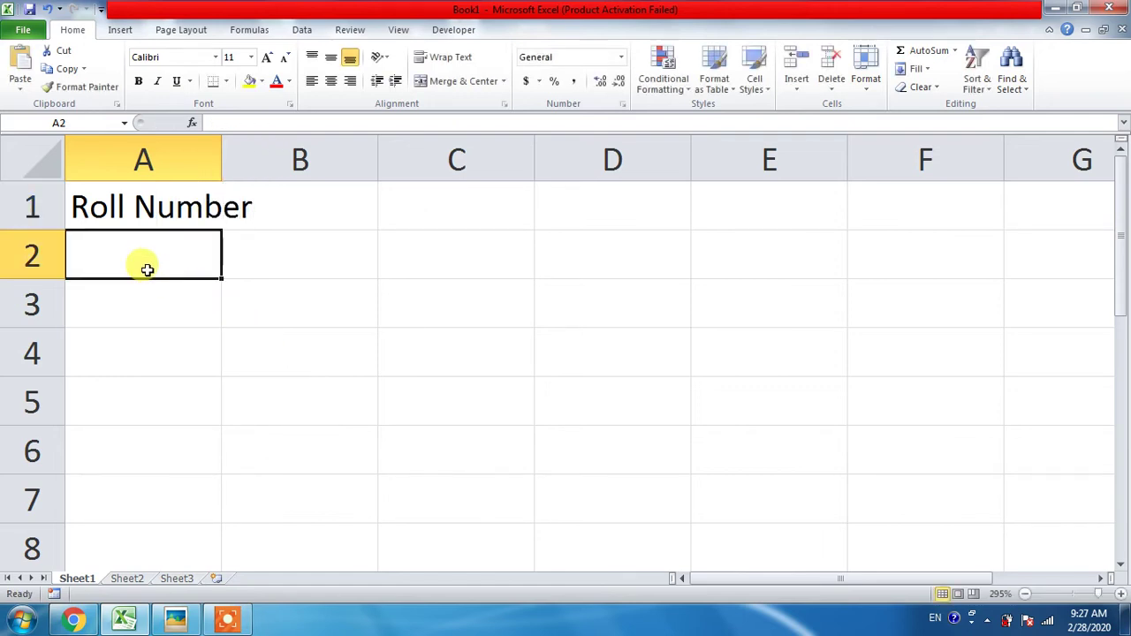
Move between A1 and A2, ending with the Roll Number heading cell A1 selected
left_click(144, 202)
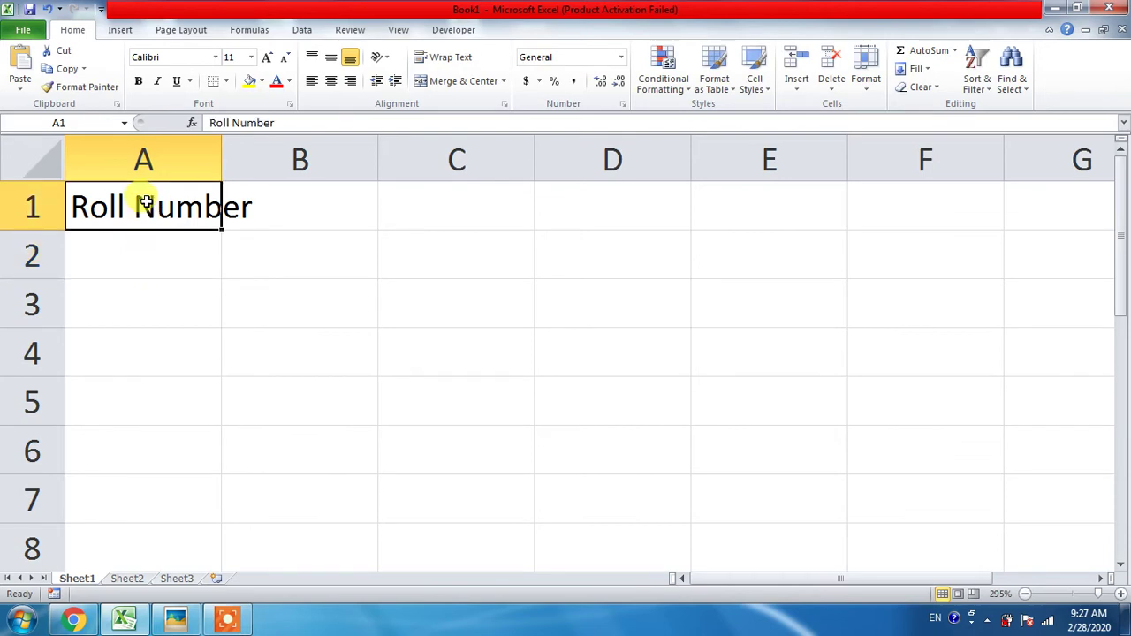
left_click(159, 255)
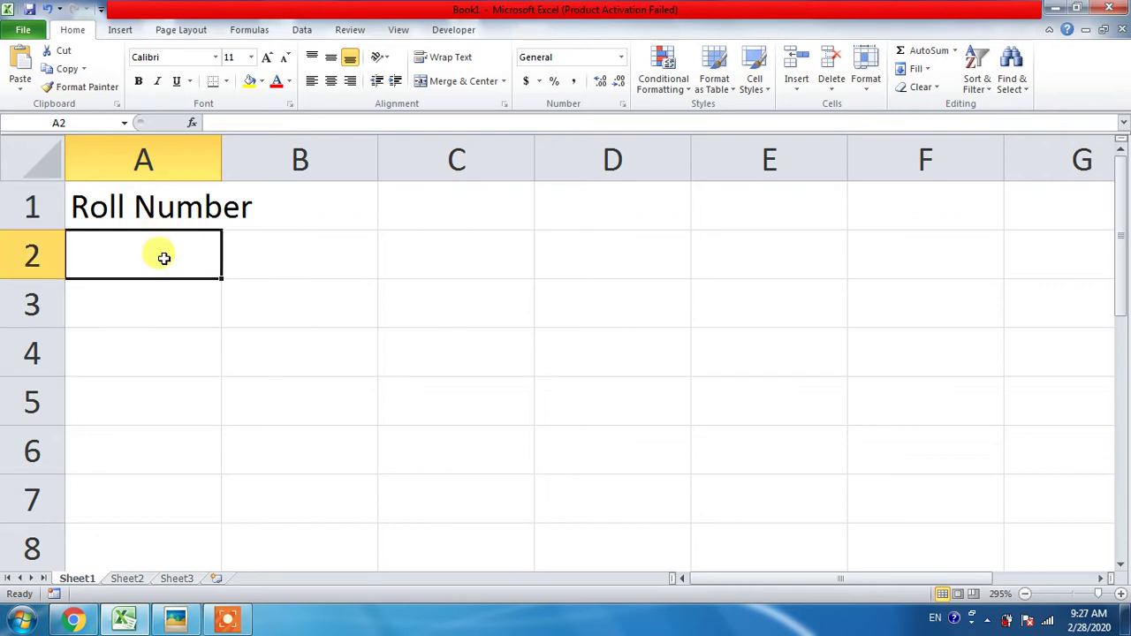
left_click(163, 214)
left_click(147, 207)
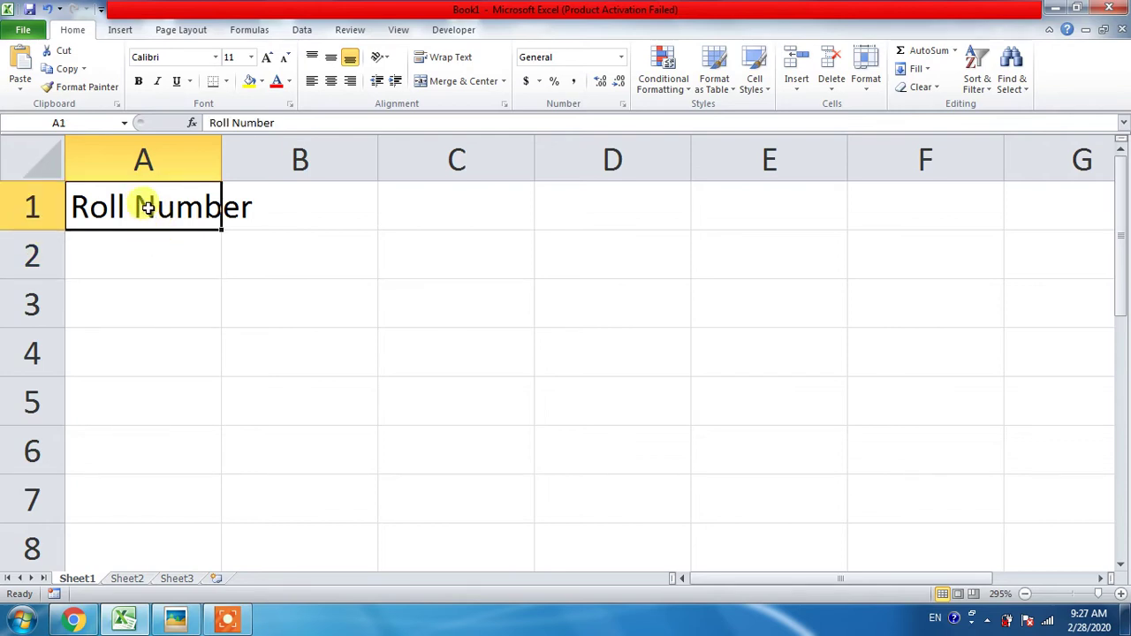
left_click(188, 255)
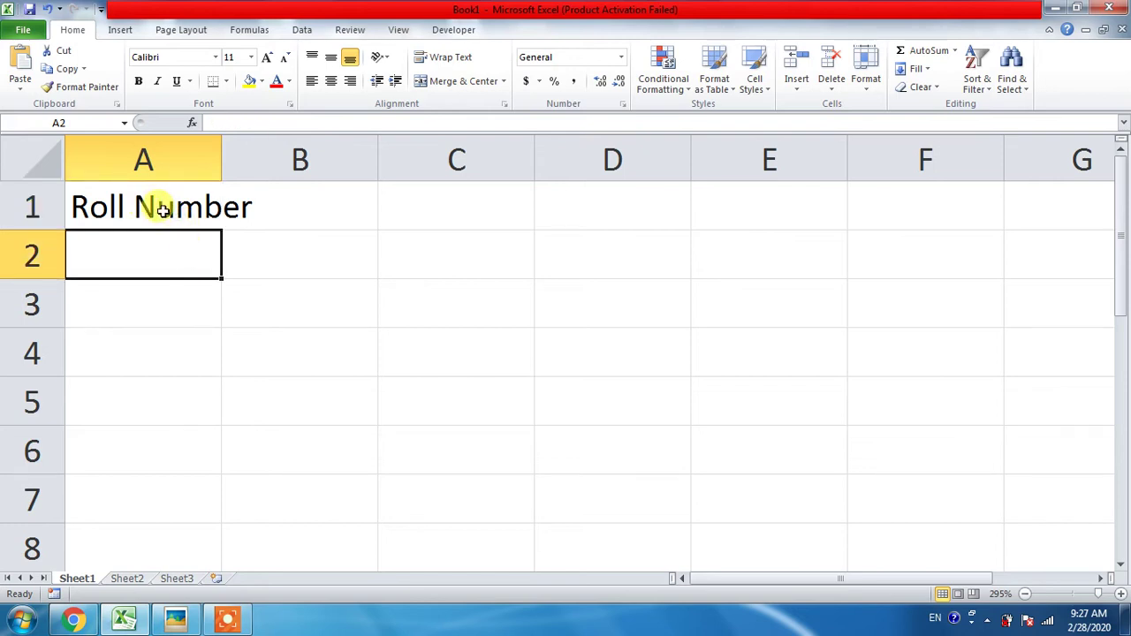
left_click(162, 210)
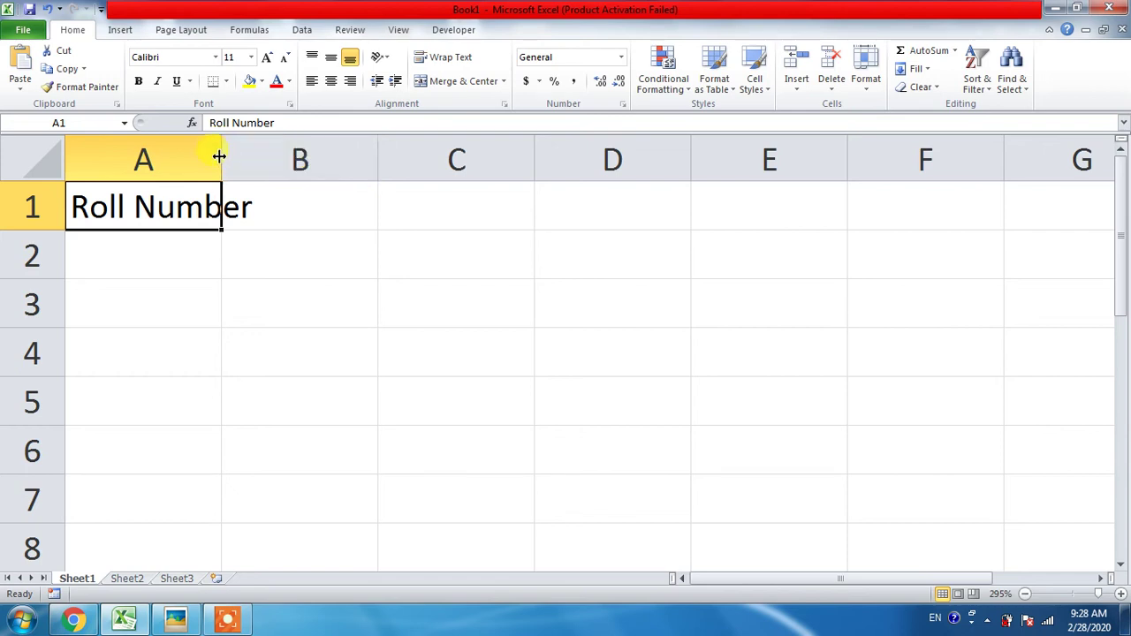
Autofit column A to the Roll Number heading and fine-tune its width
double_click(219, 155)
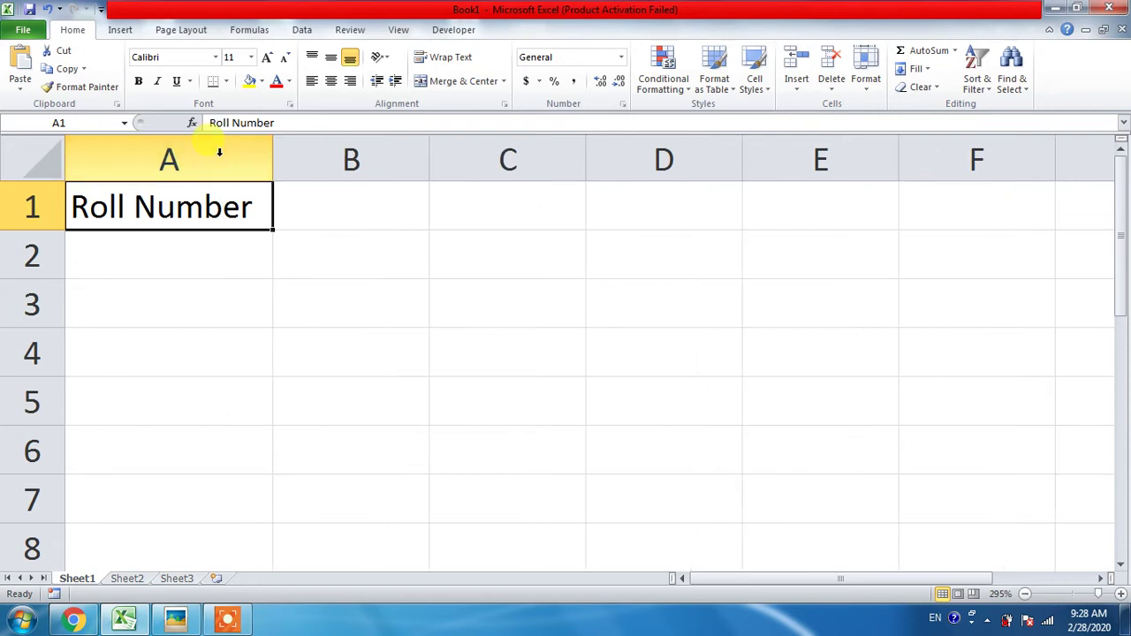
mouse_move(270, 159)
left_mouse_down()
mouse_move(219, 162)
mouse_move(288, 163)
left_mouse_up()
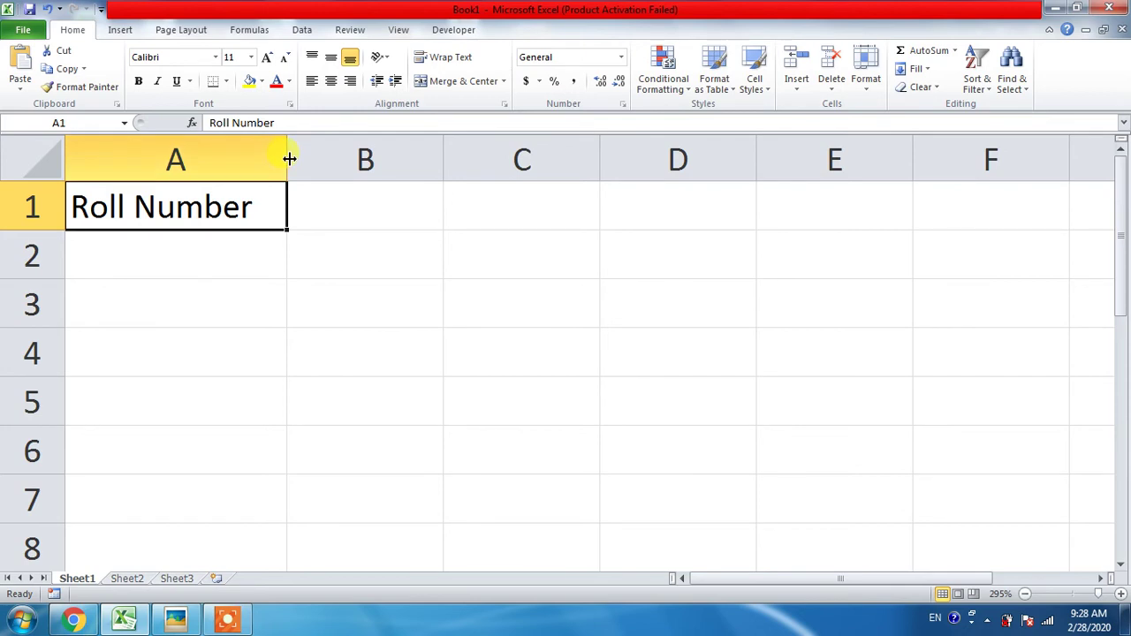
left_click_drag(285, 158, 273, 157)
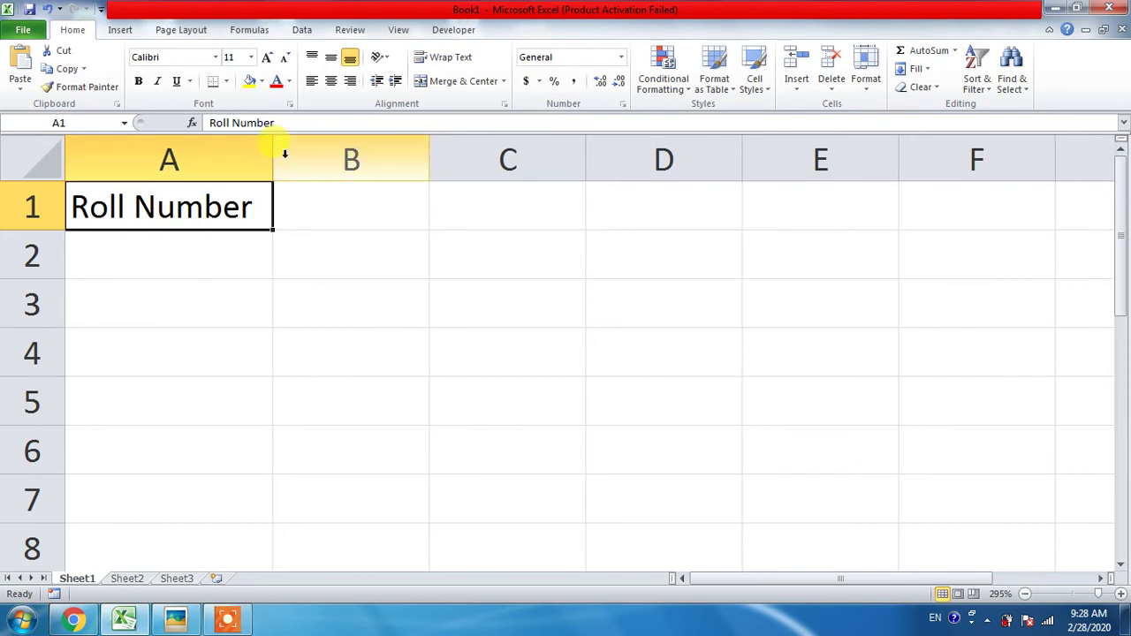
Enter 'Sname' in B1 and narrow column B to fit it
left_click(297, 207)
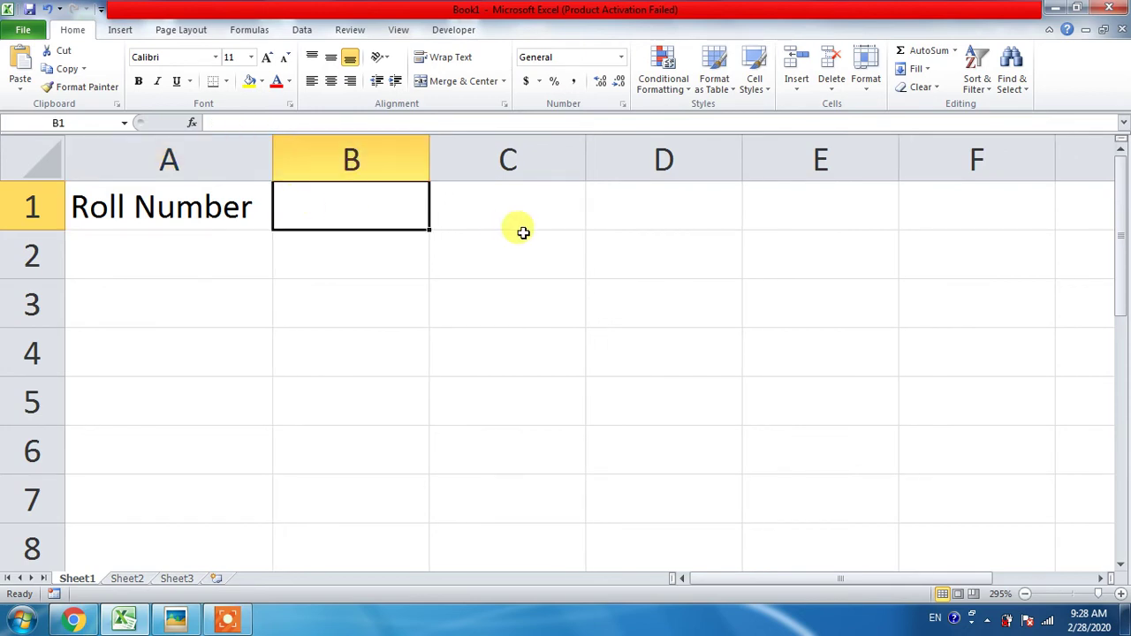
type("Sname")
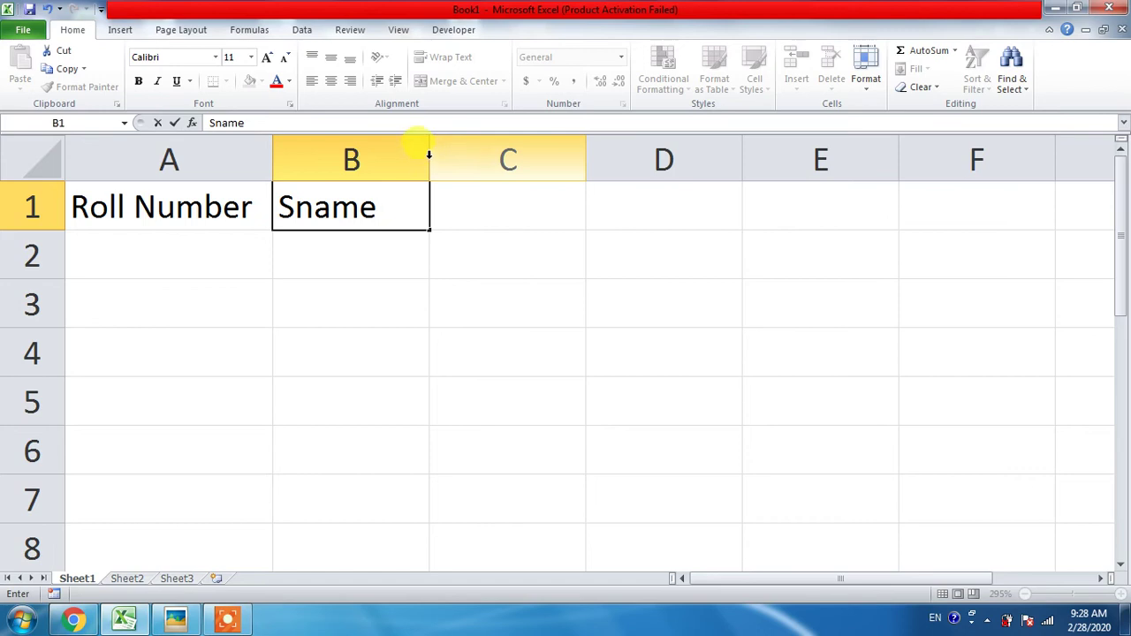
left_click_drag(429, 151, 394, 150)
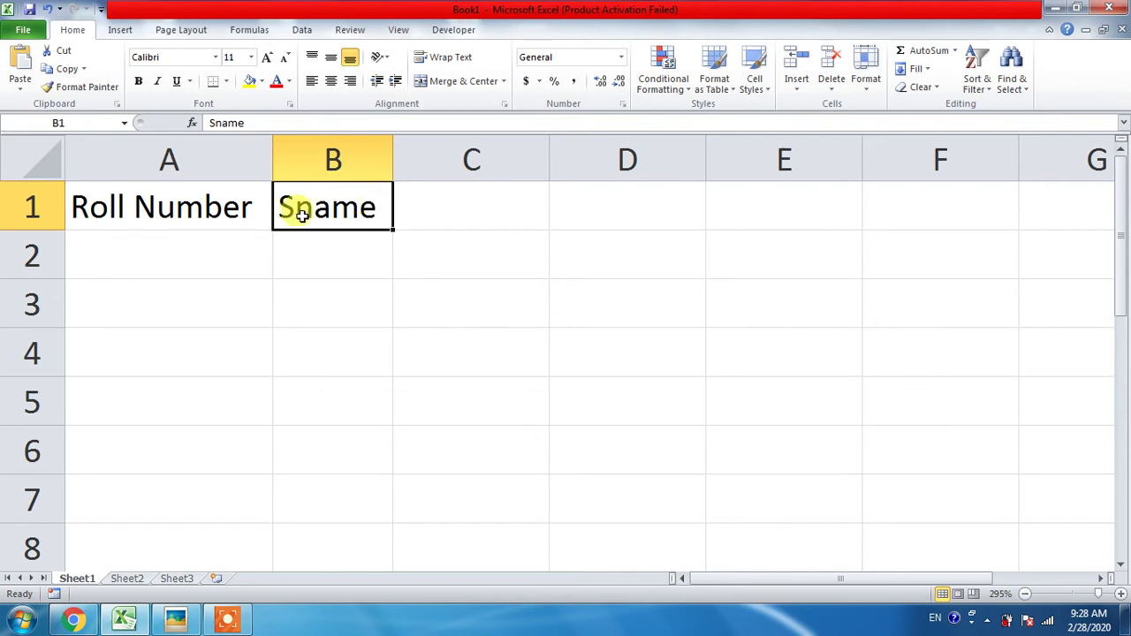
left_click(227, 250)
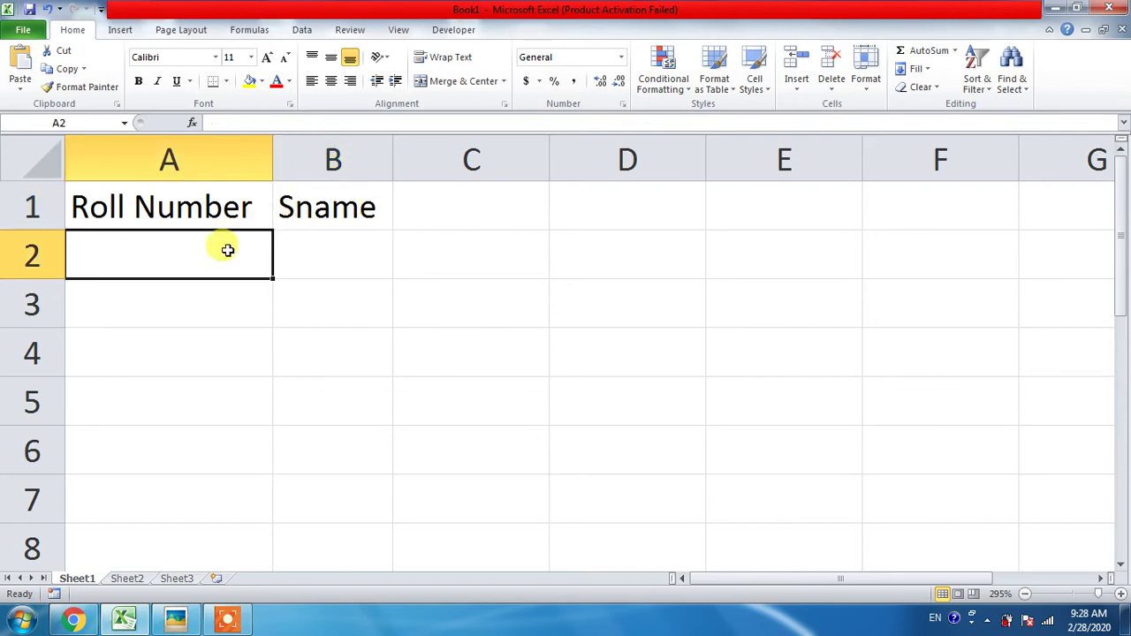
Enter 101 in cell A2 below the Roll Number heading and reselect it
type("10")
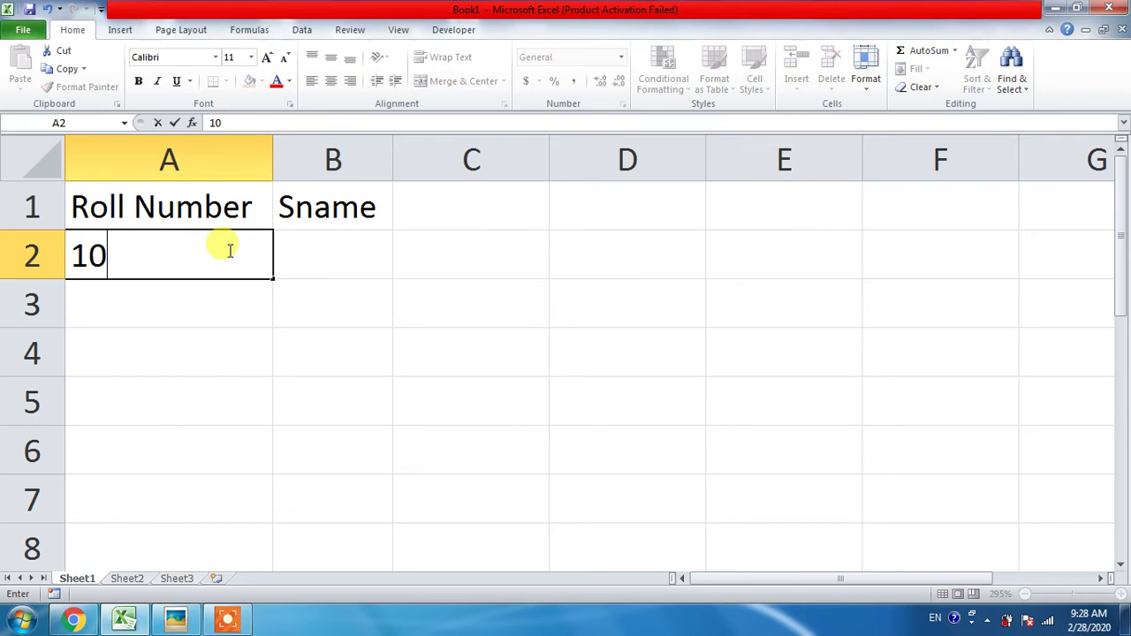
type("1")
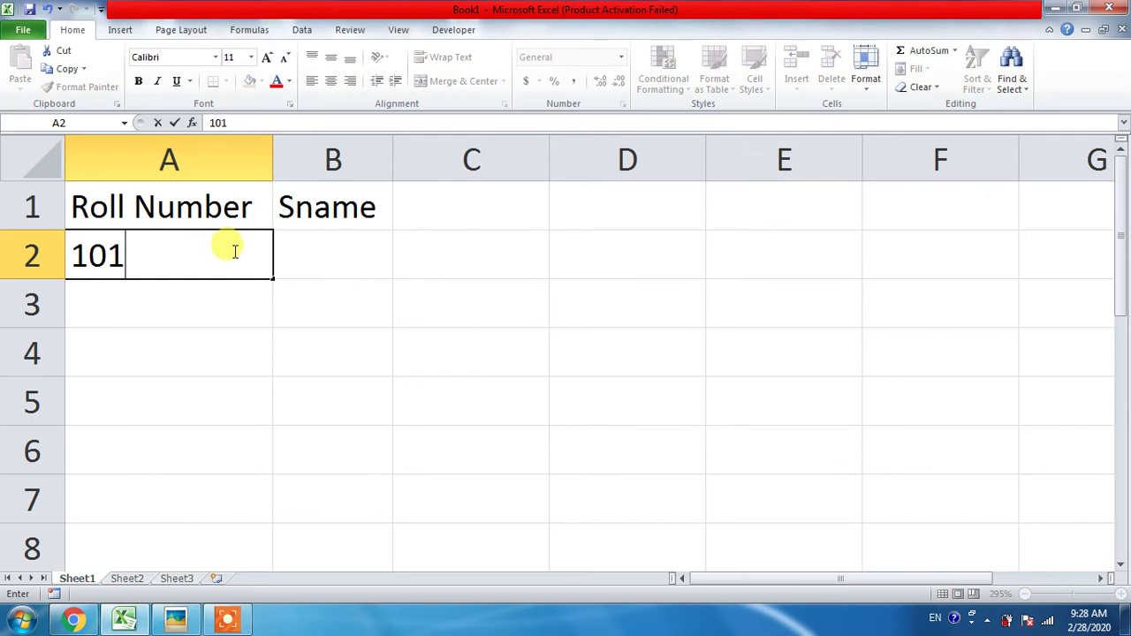
left_click(234, 296)
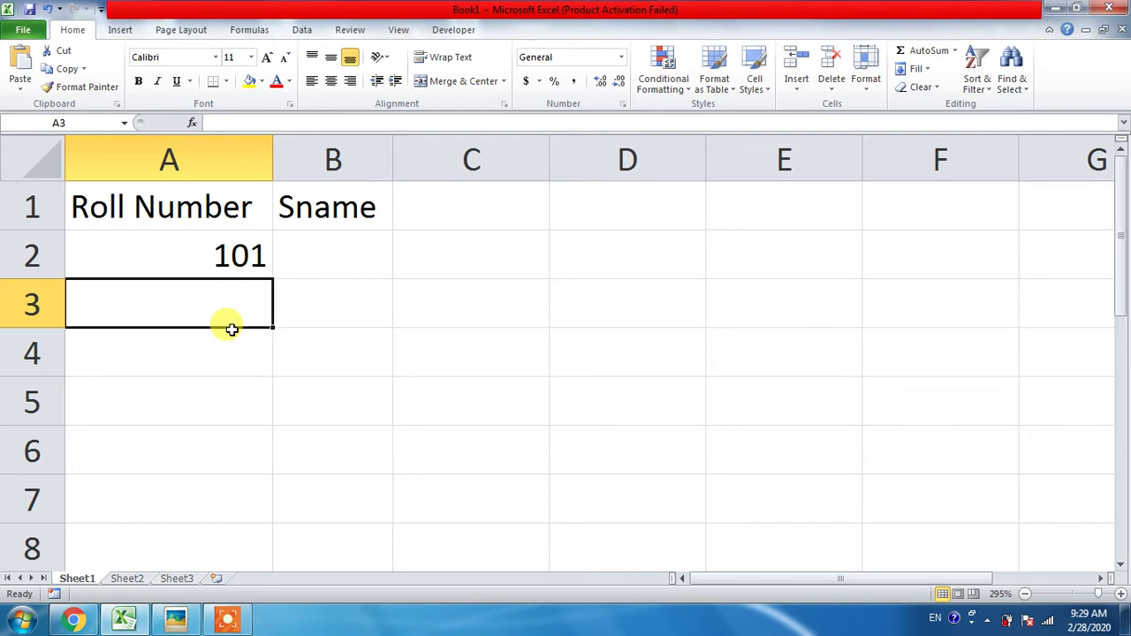
left_click(221, 256)
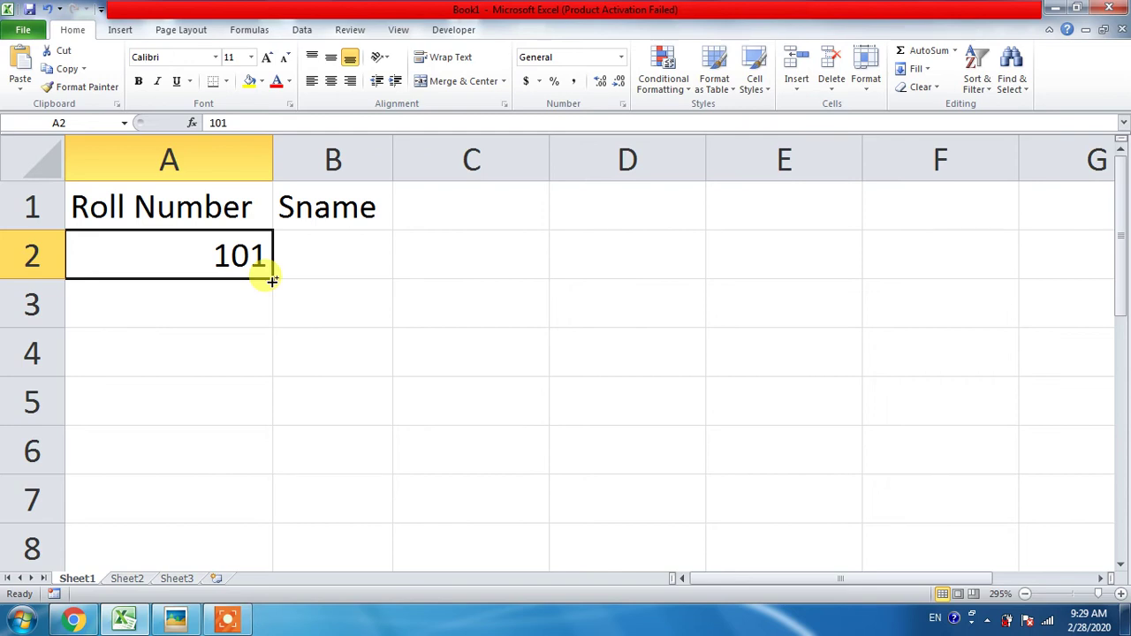
Fill the roll-number series down column A, 101 through 107 in rows 2–8
left_click_drag(272, 280, 271, 383)
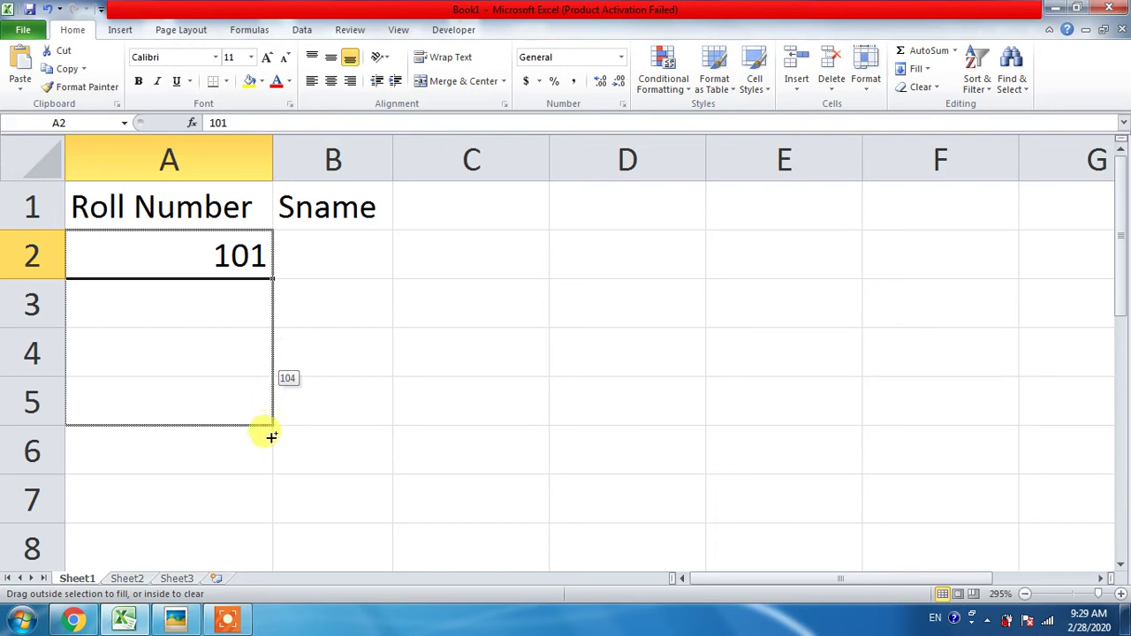
left_click_drag(272, 406, 270, 459)
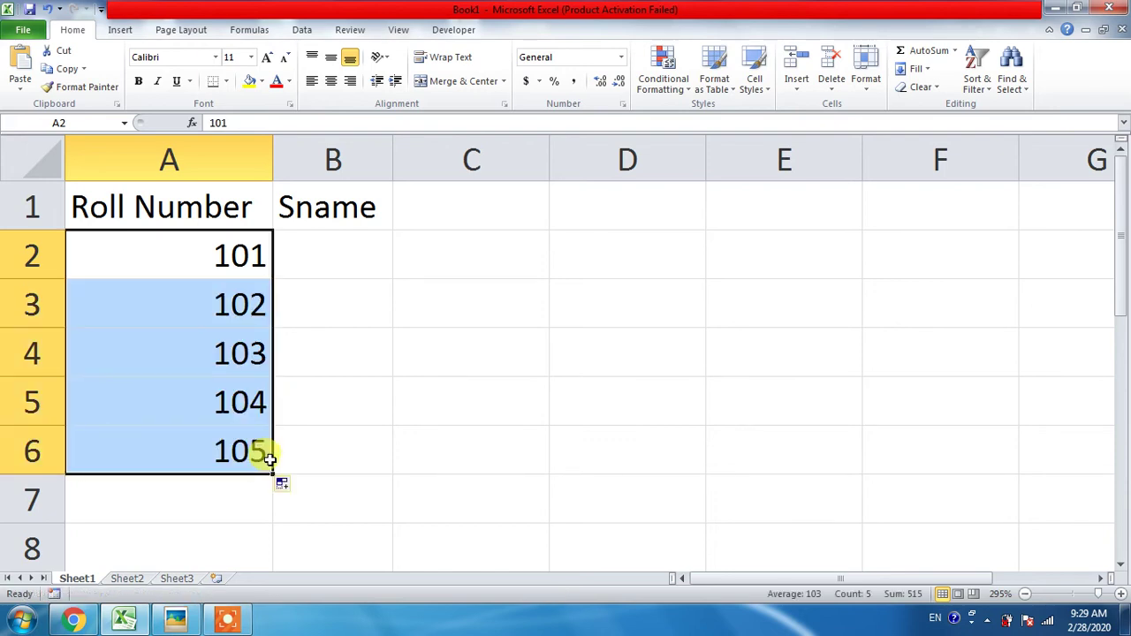
left_click(239, 258)
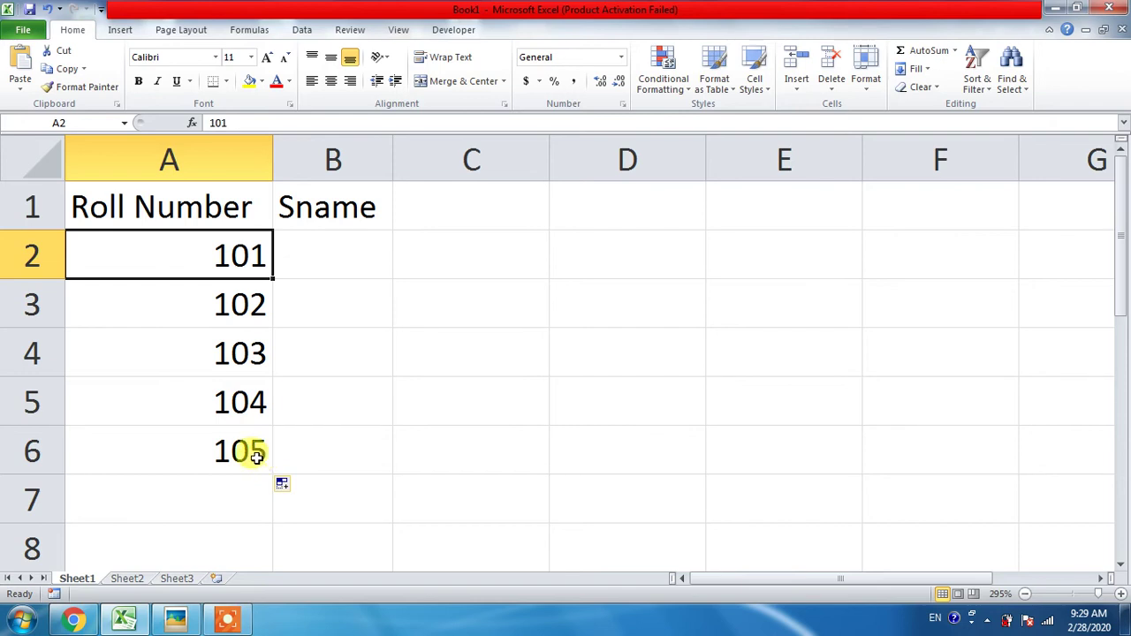
left_click(254, 454)
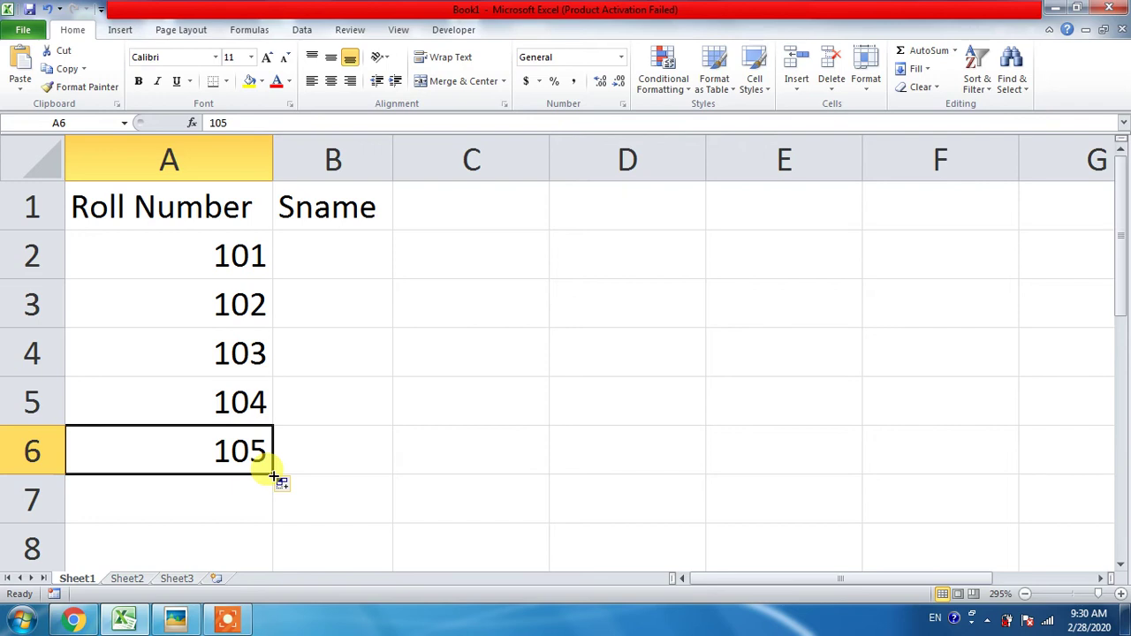
left_click_drag(275, 476, 275, 475)
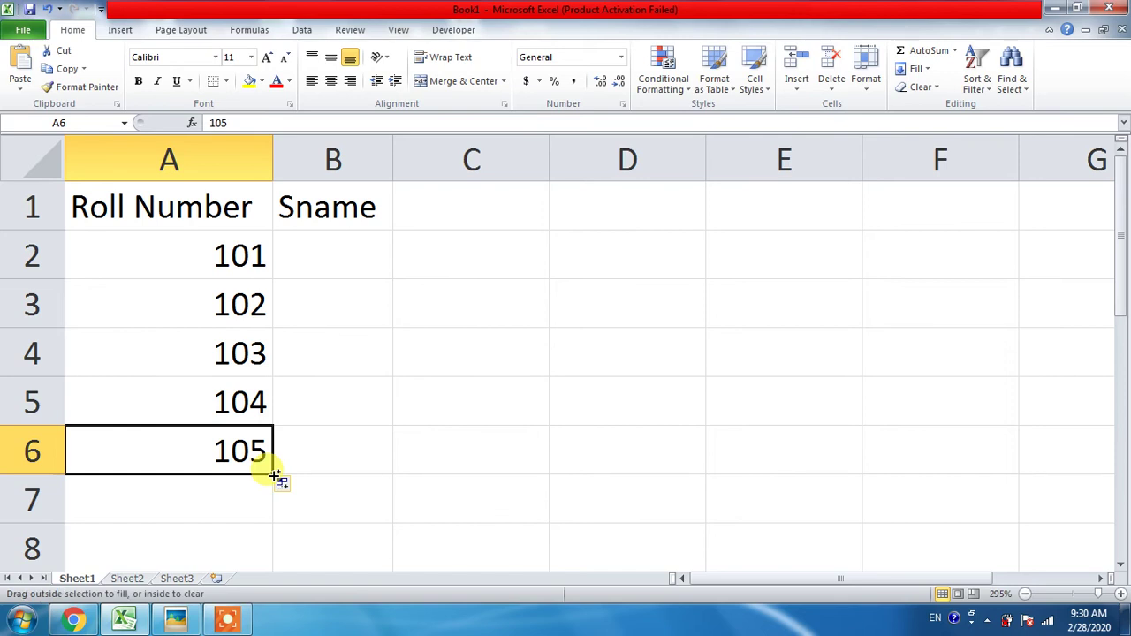
left_click_drag(274, 476, 275, 554)
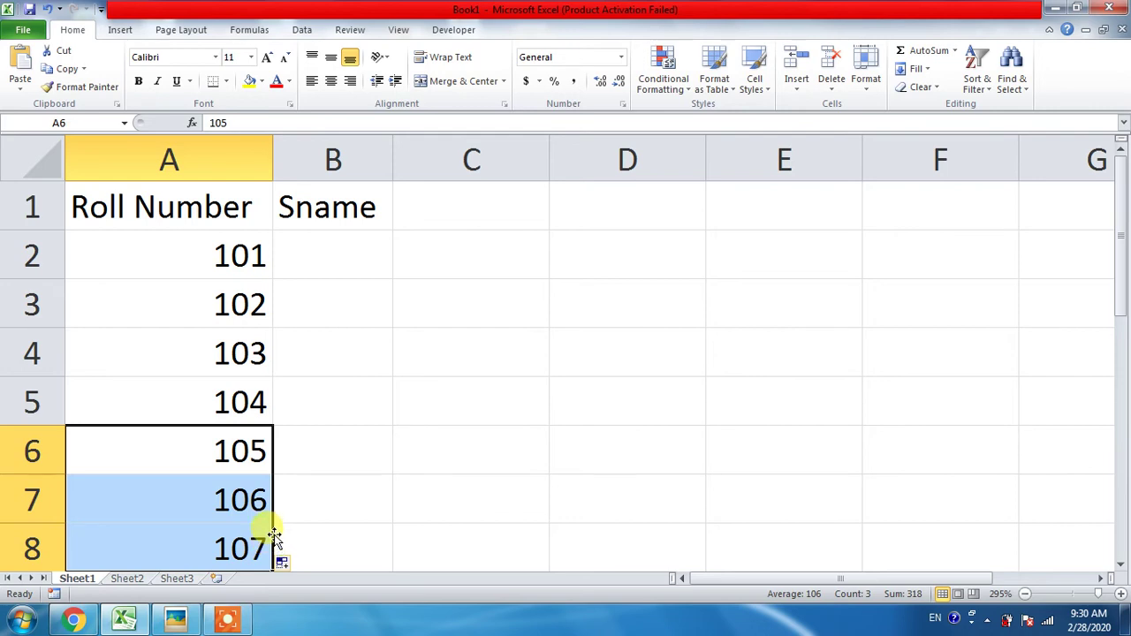
left_click(335, 250)
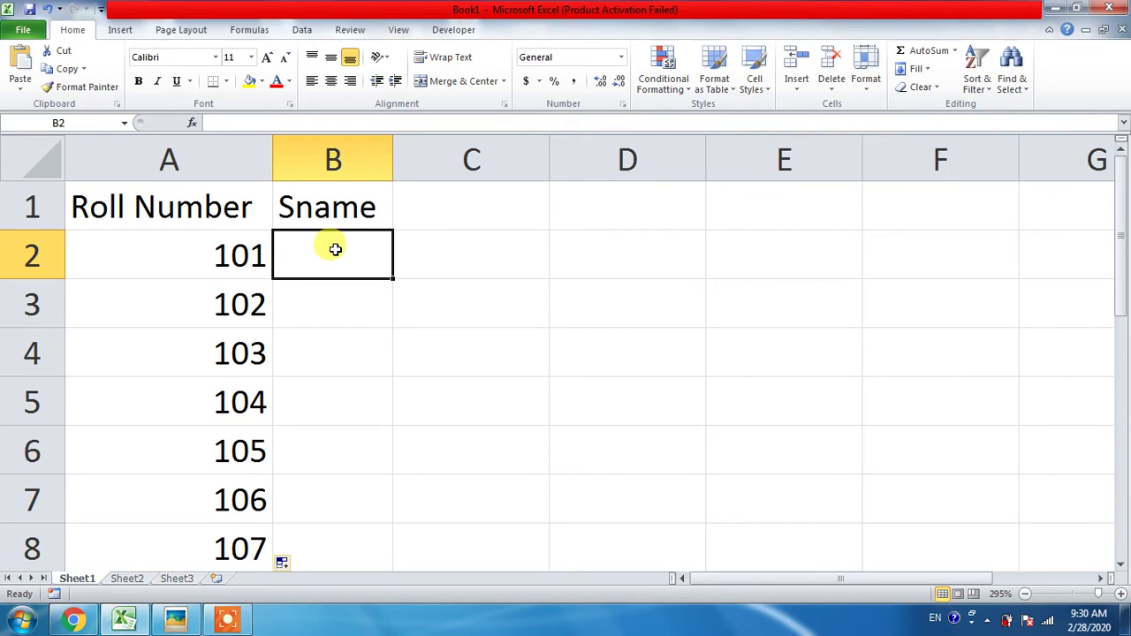
Enter Student01 in B2, autofit column B, and fill Student02–Student07 down to B8
type("S")
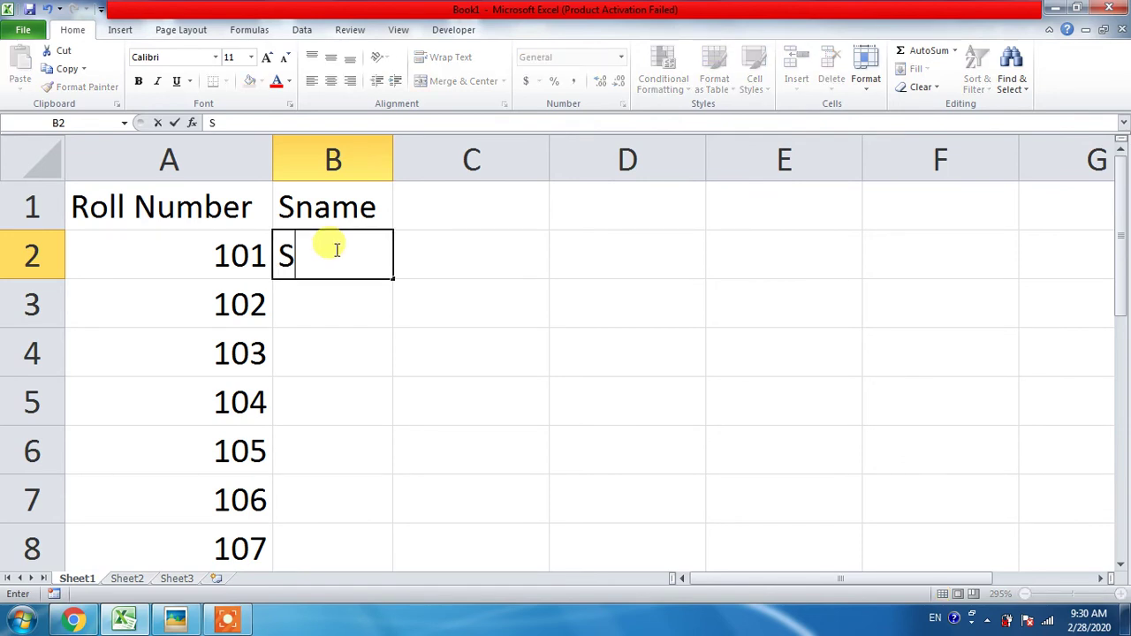
type("tudent01")
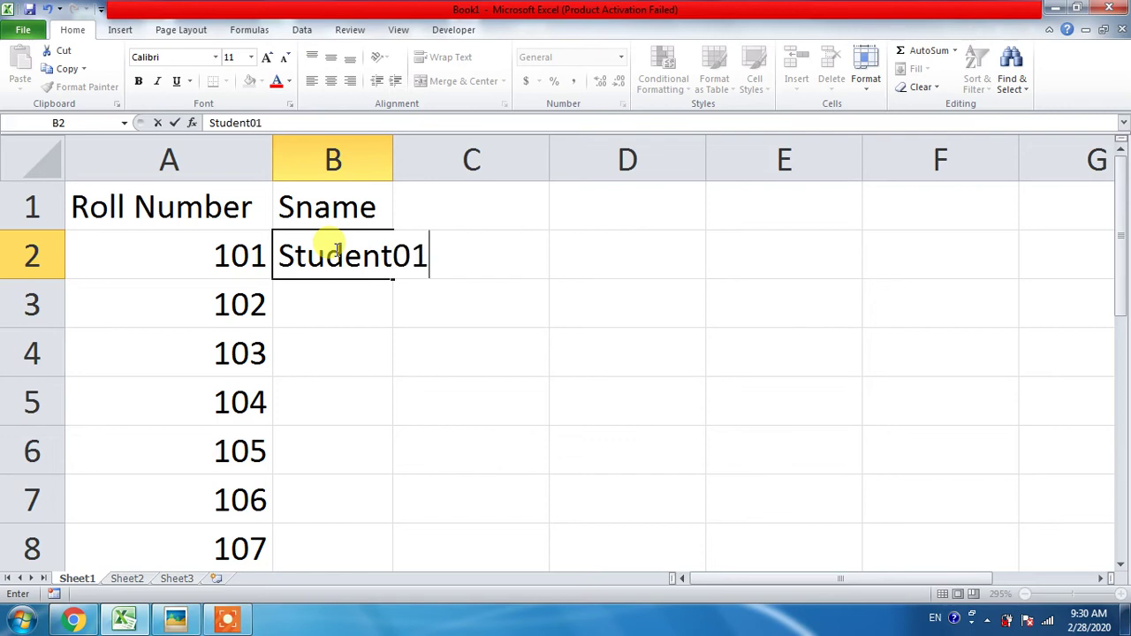
key("Return")
double_click(394, 155)
left_click(392, 235)
left_click_drag(442, 278, 417, 525)
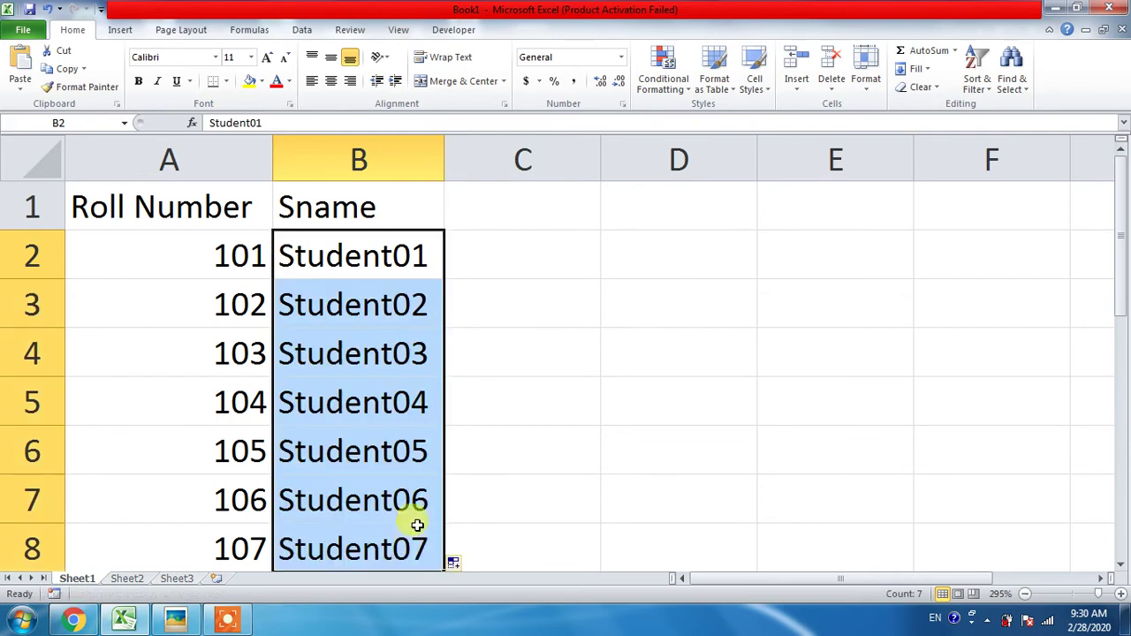
Add the heading 'pc no' in cell C1
left_click(471, 201)
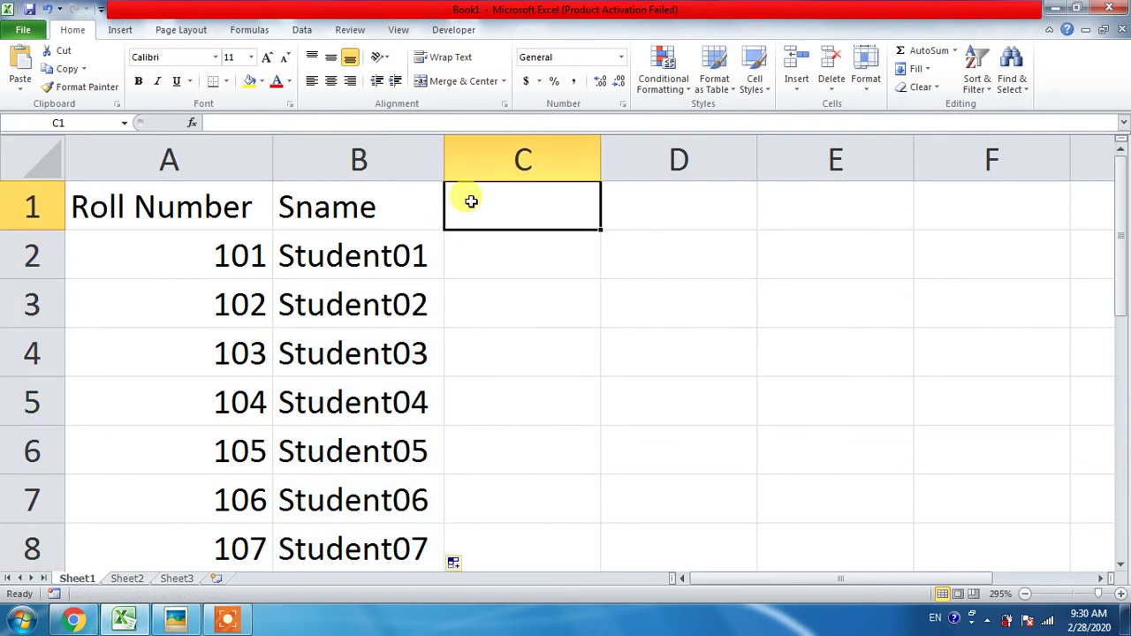
type("pc no")
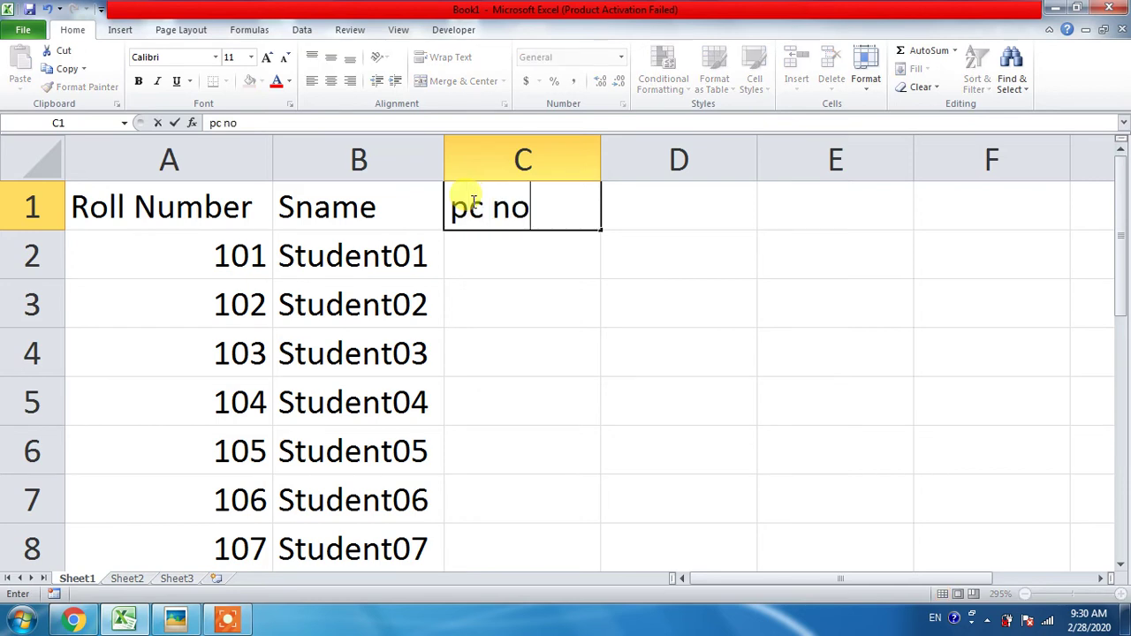
key("Return")
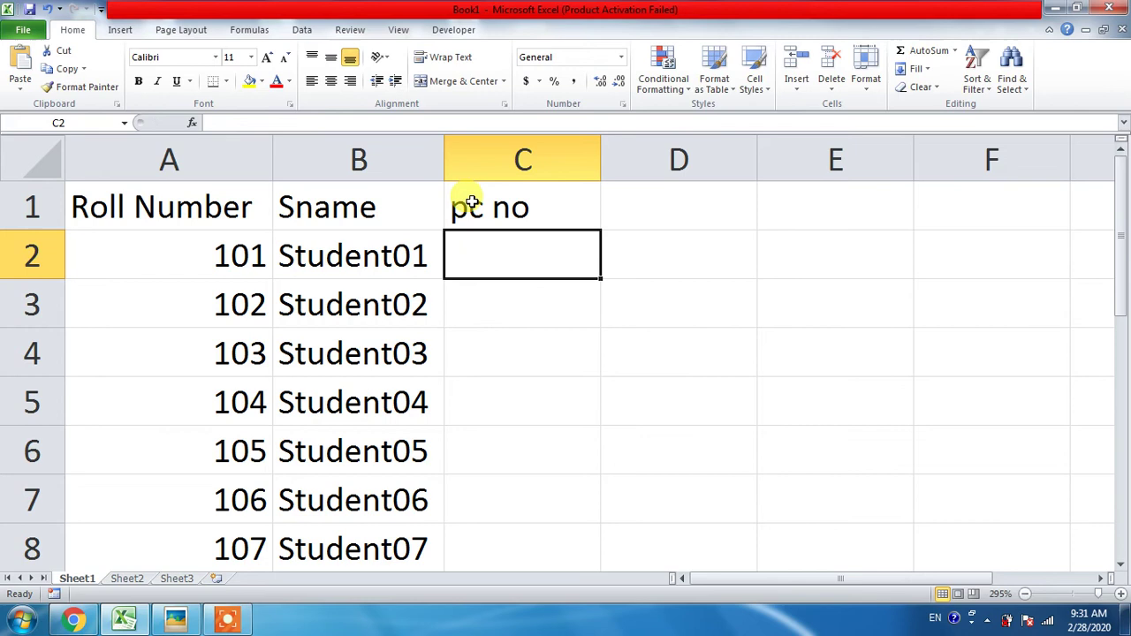
Retitle the C1 heading from 'pc no' to 'system no'
left_click(473, 202)
type("s")
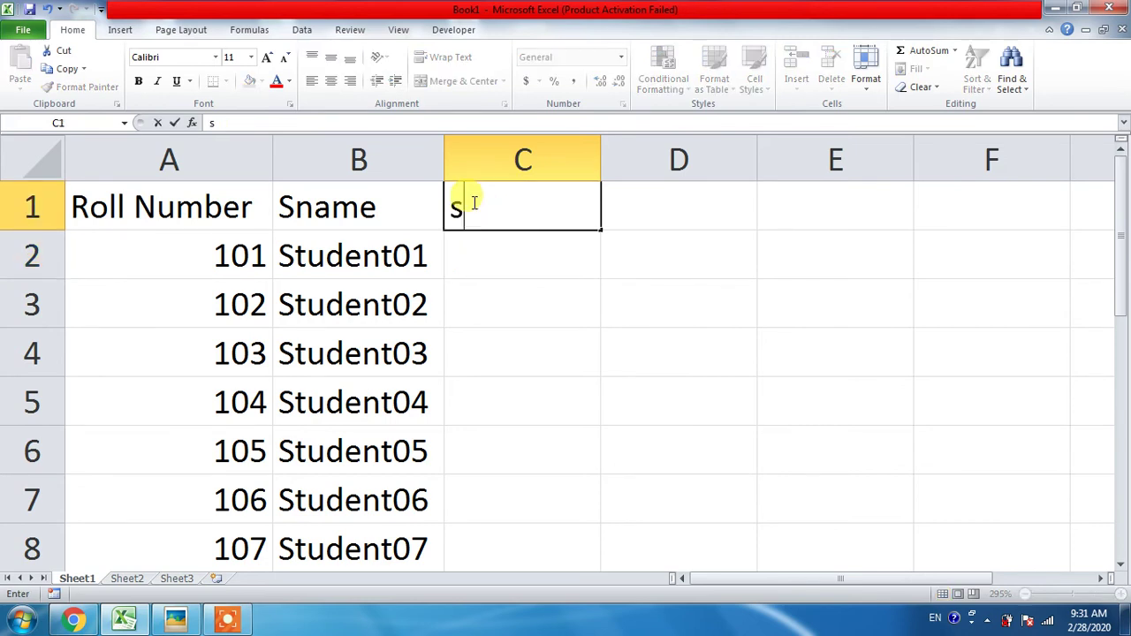
type("ystem no")
key("Return")
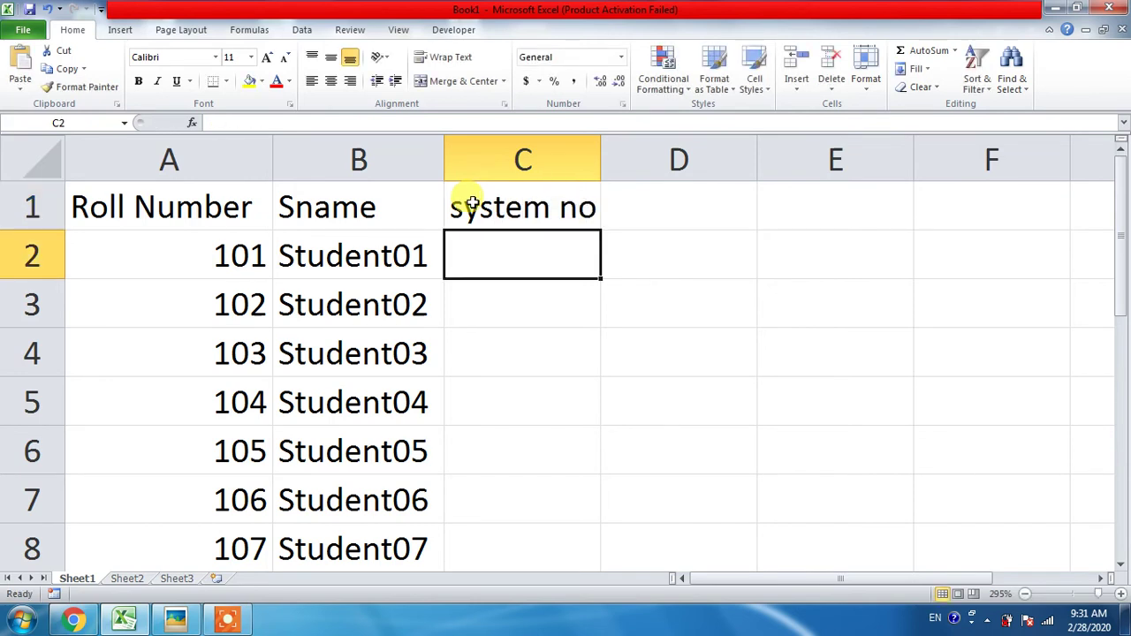
Enter C001 as the first system number in C2
type("c00")
key("BackSpace")
key("BackSpace")
key("BackSpace")
type("C")
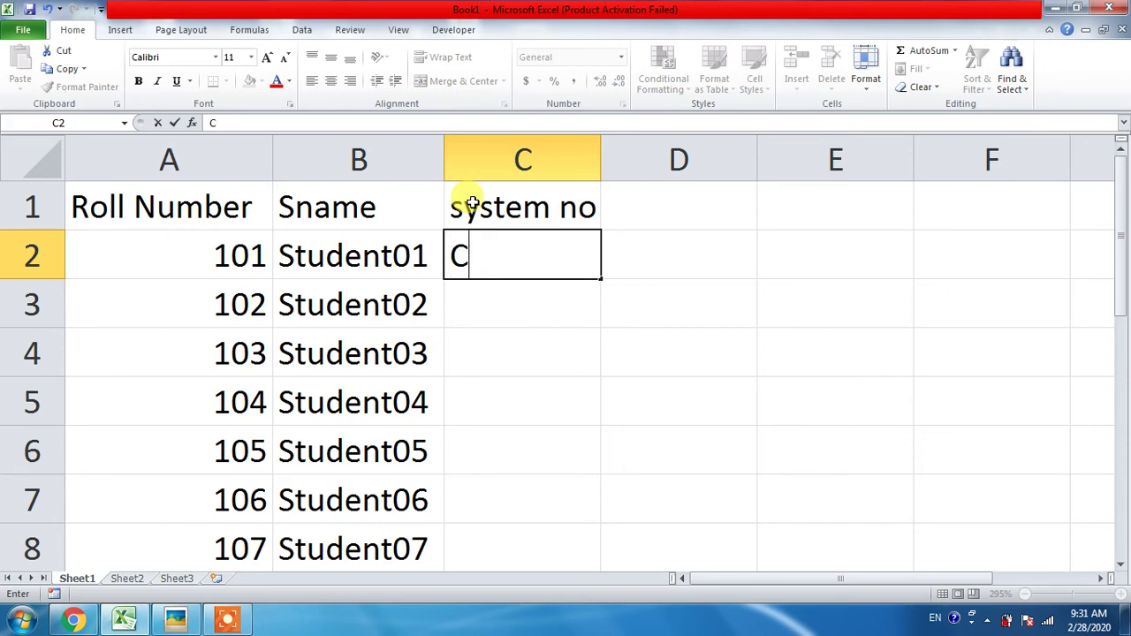
type("001")
key("Return")
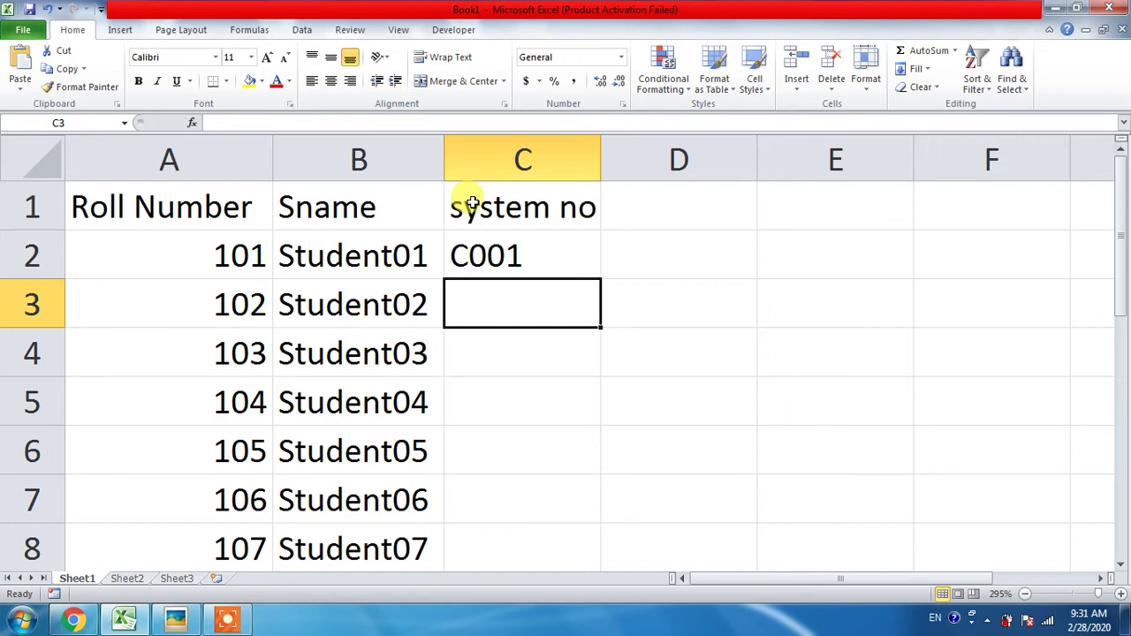
Undo the C002–C007 series and copy C001 unchanged down to C8
left_click(543, 255)
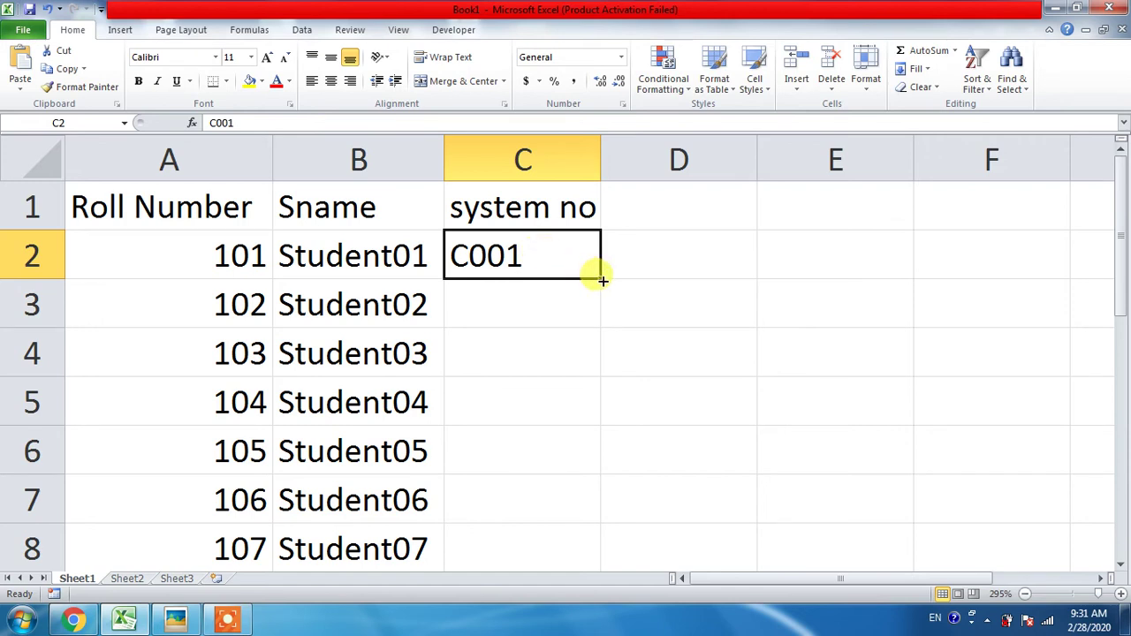
mouse_move(601, 280)
left_mouse_down()
mouse_move(591, 276)
mouse_move(574, 448)
left_mouse_up()
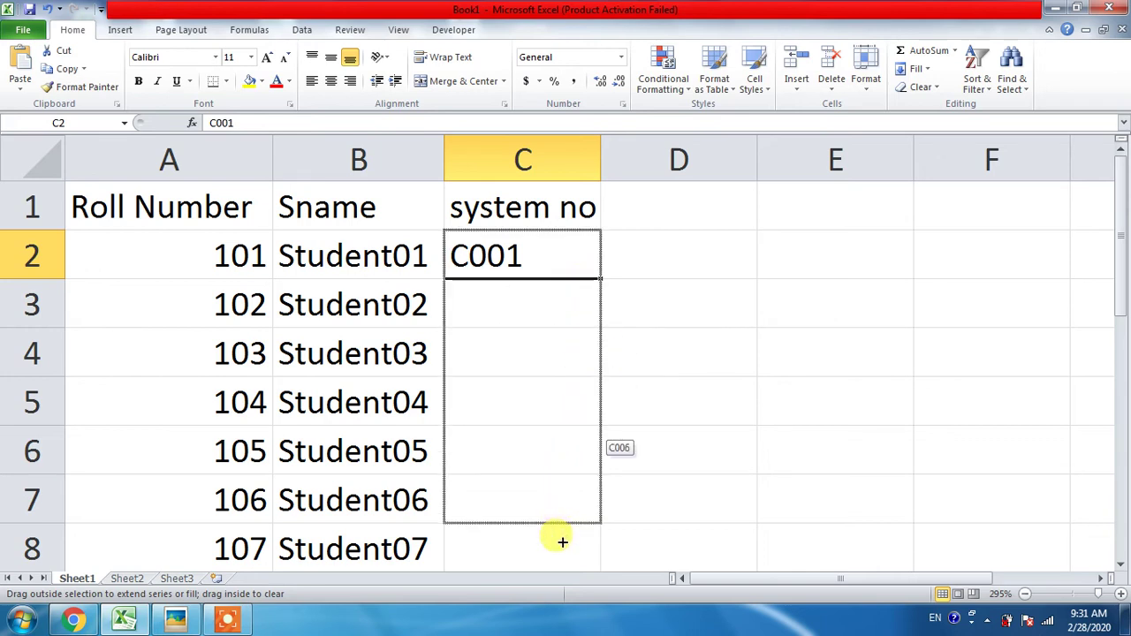
left_click_drag(575, 448, 563, 538)
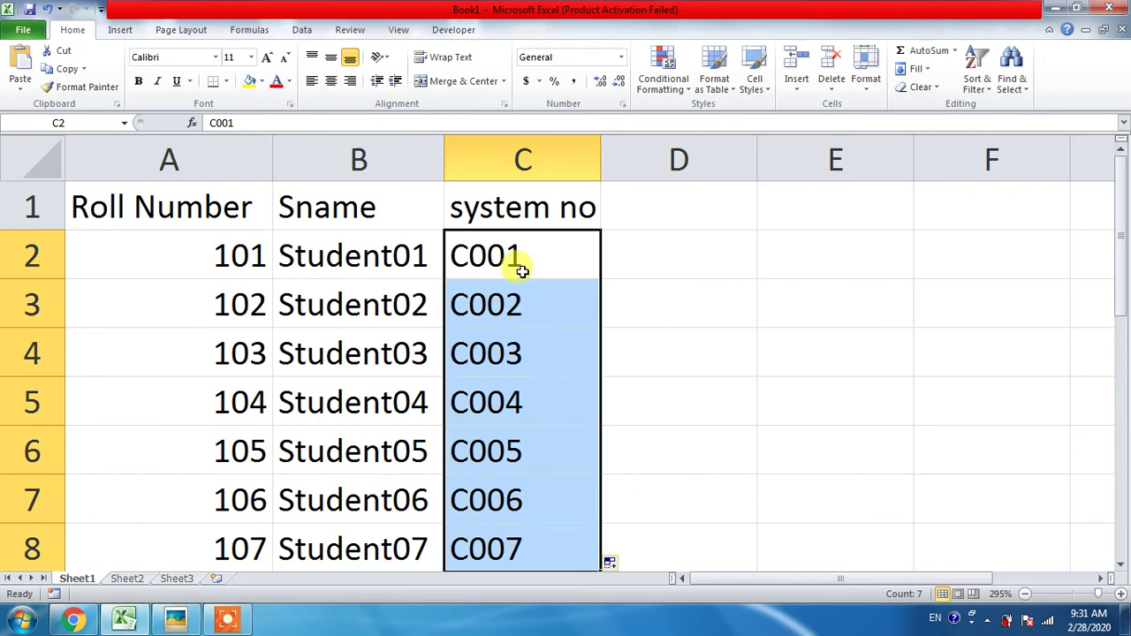
key("ctrl+z")
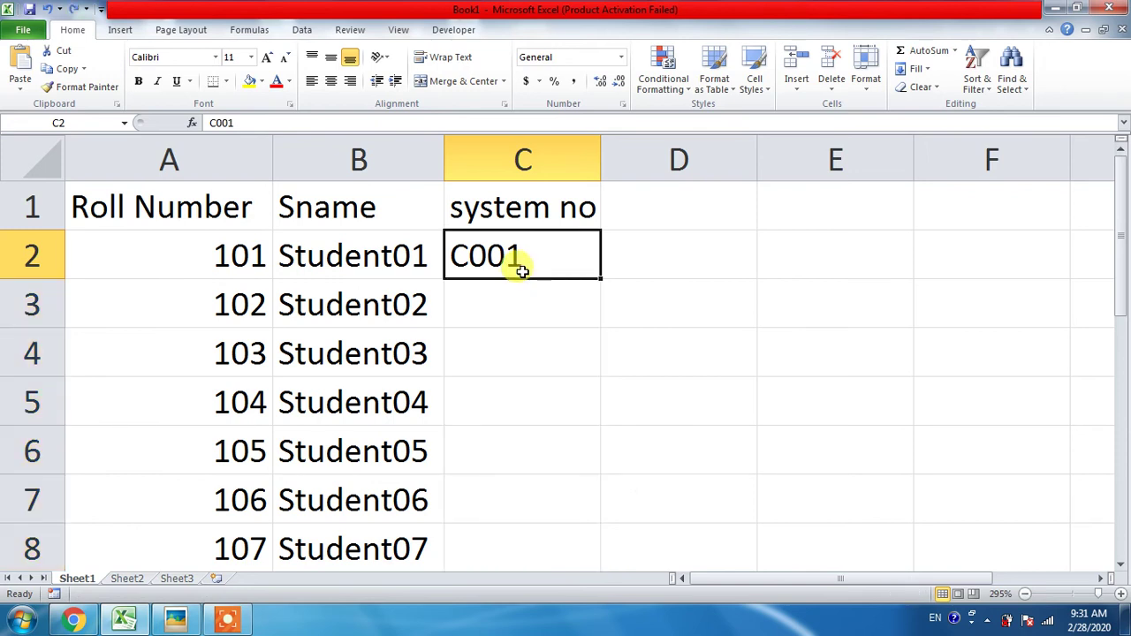
left_click_drag(597, 278, 578, 548)
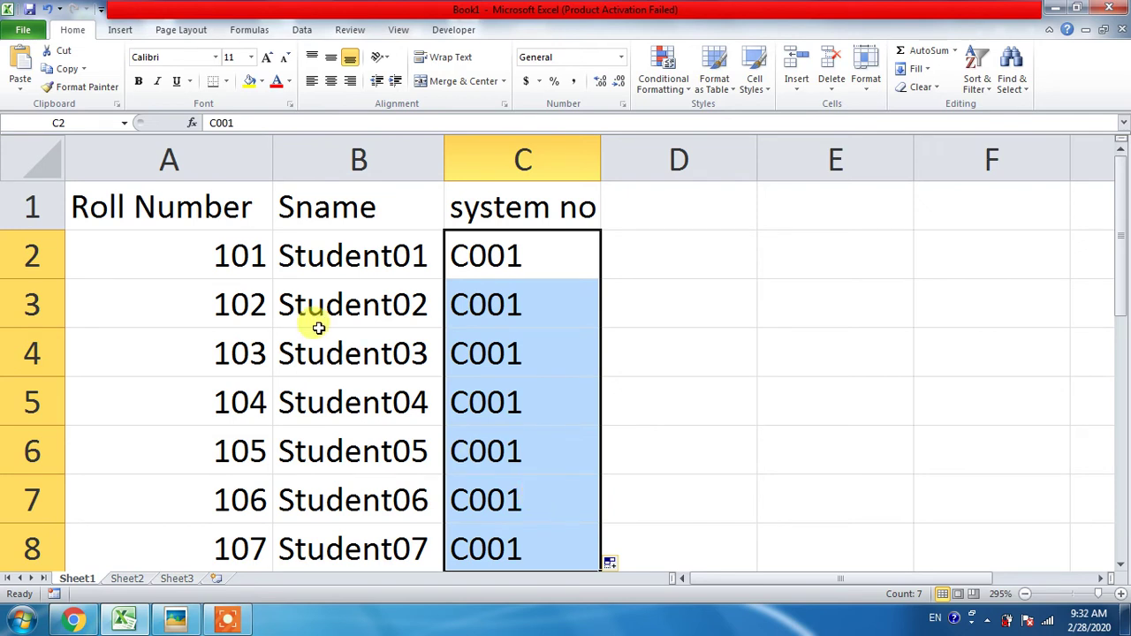
Apply a yellow fill to columns A and C, leaving column B unshaded
left_click(236, 149)
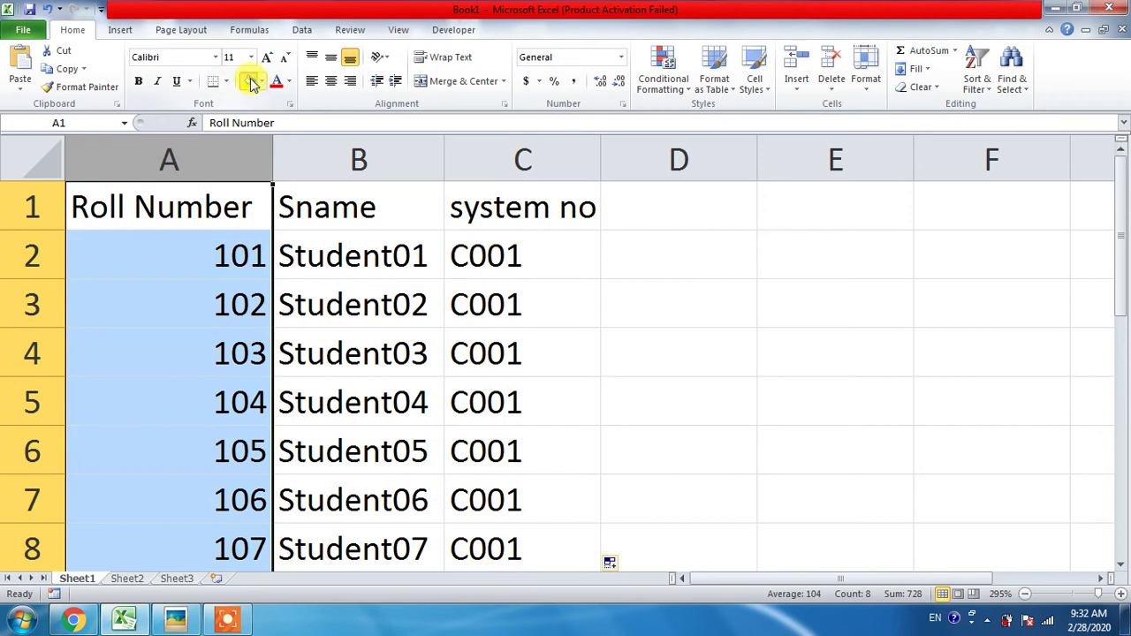
left_click(251, 81)
left_click(501, 152)
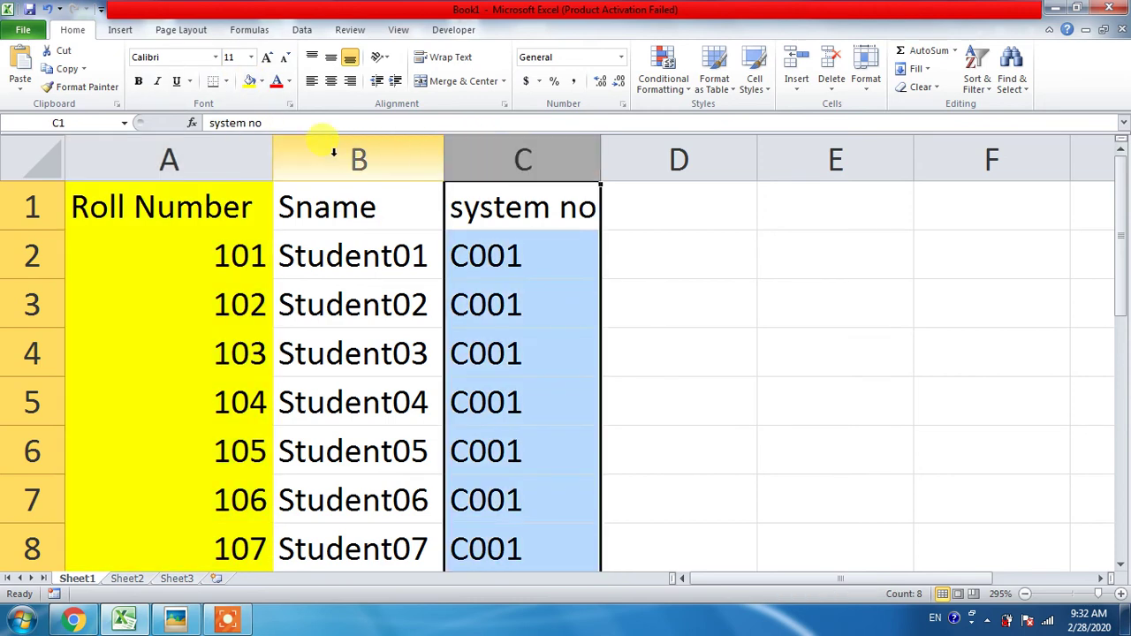
left_click(251, 80)
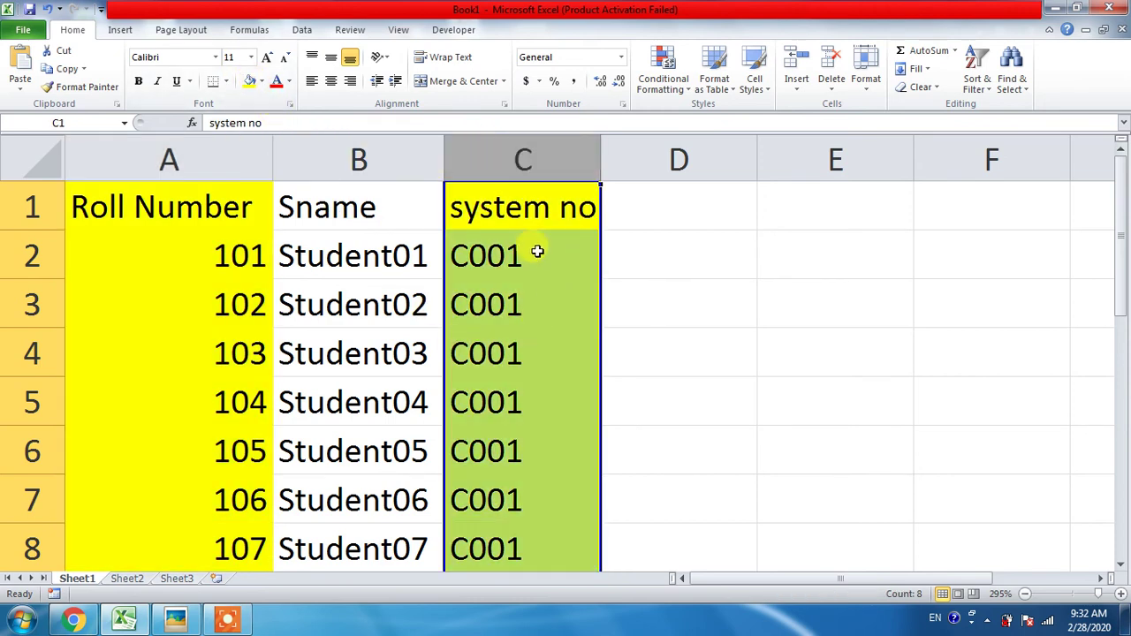
left_click(537, 249)
left_click(251, 265)
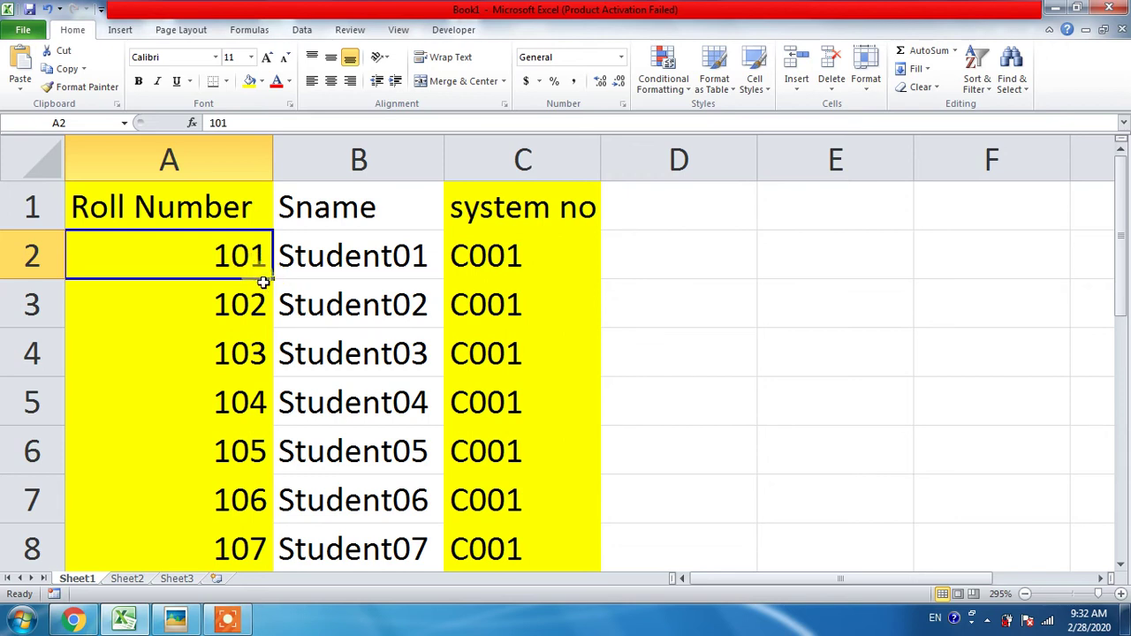
Refill the roll numbers below 101 and copy C001 unchanged into C2:C8
left_click_drag(263, 282, 252, 459)
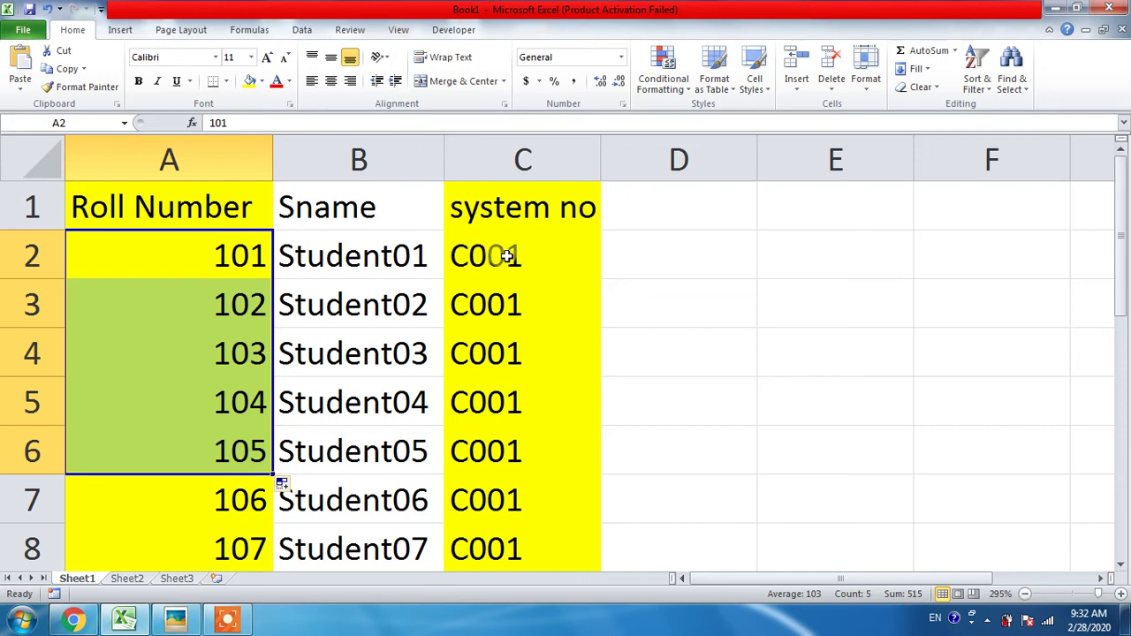
left_click(508, 256)
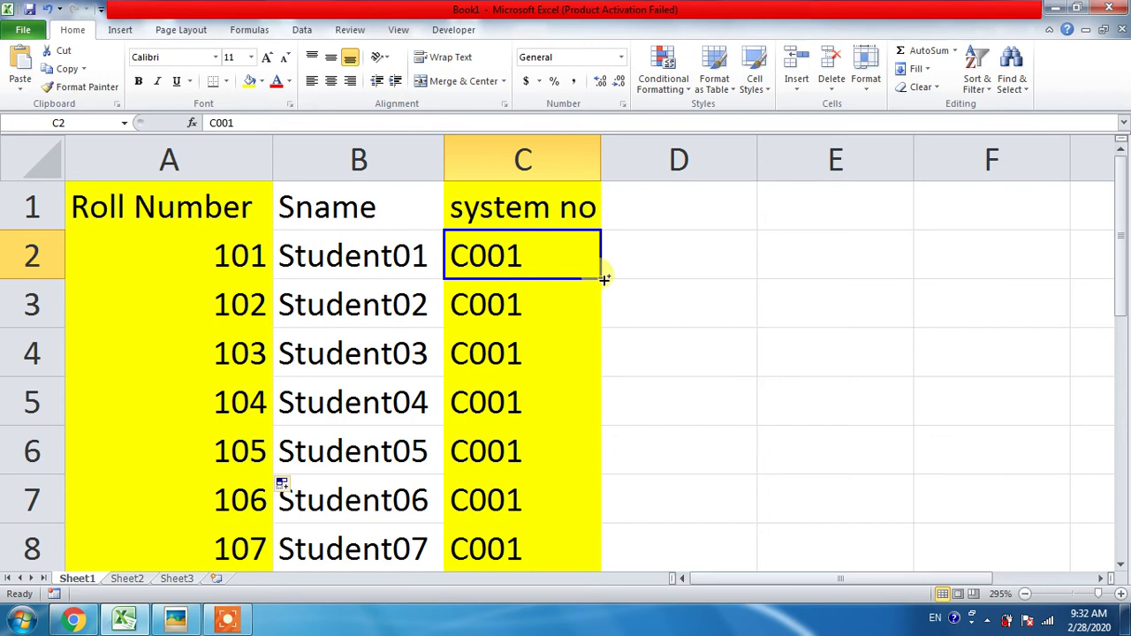
left_click_drag(604, 279, 583, 551)
left_click(558, 259)
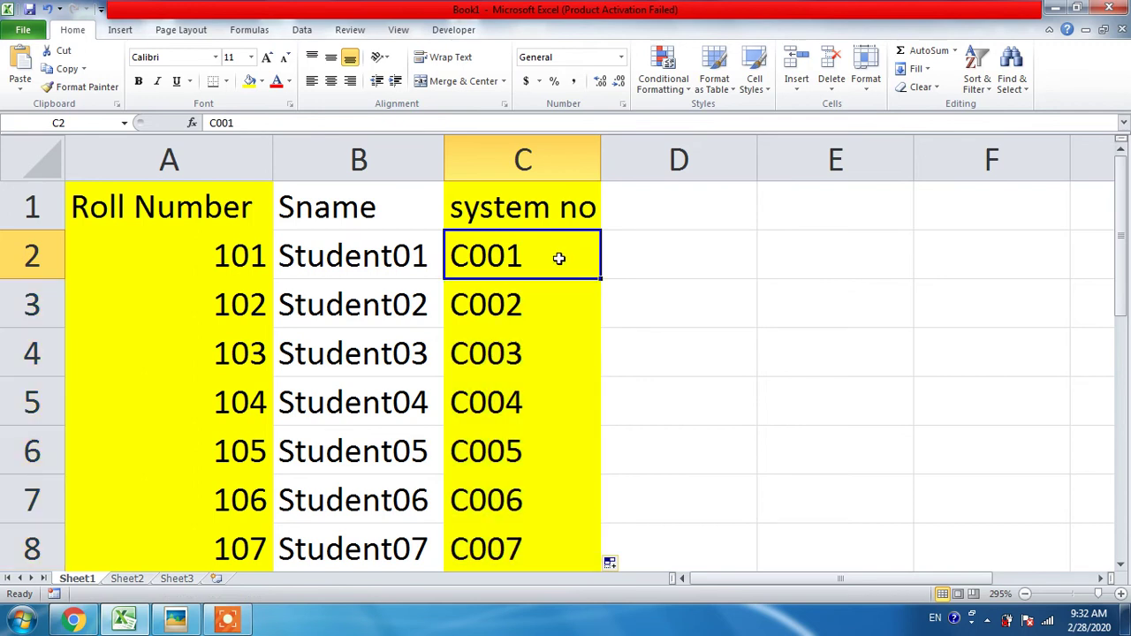
key("ctrl+z")
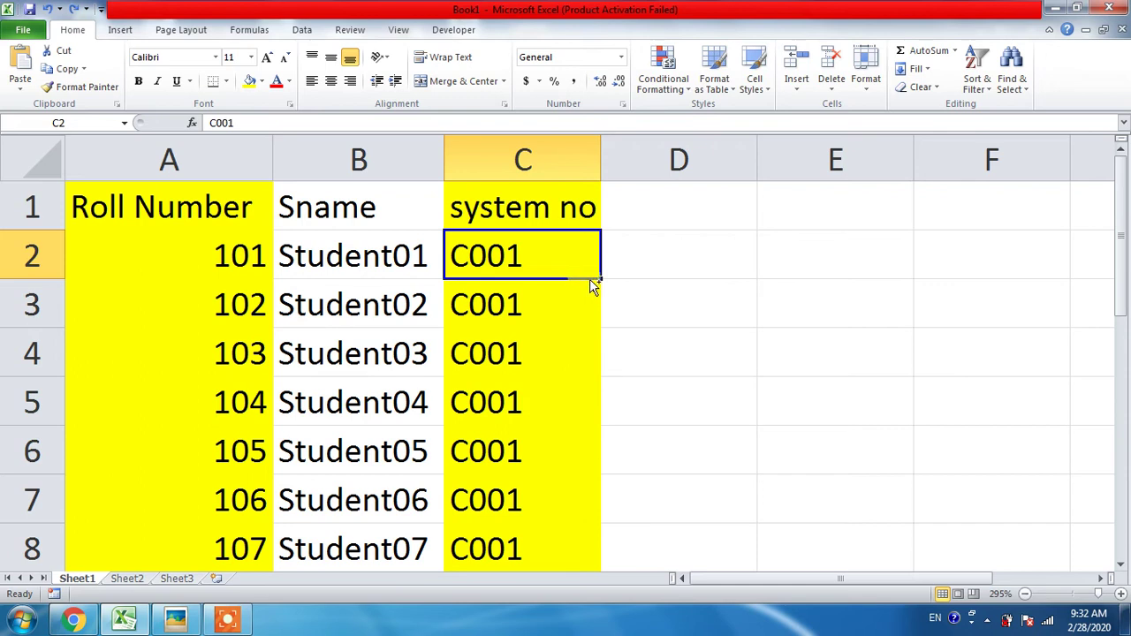
left_click_drag(600, 279, 580, 546)
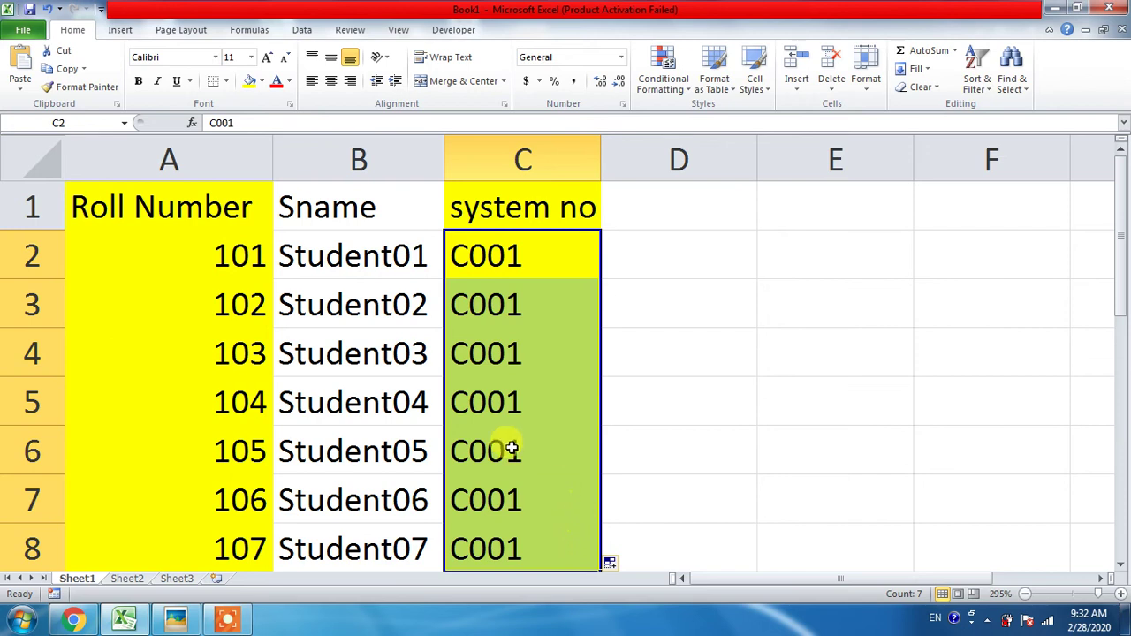
left_click(165, 253)
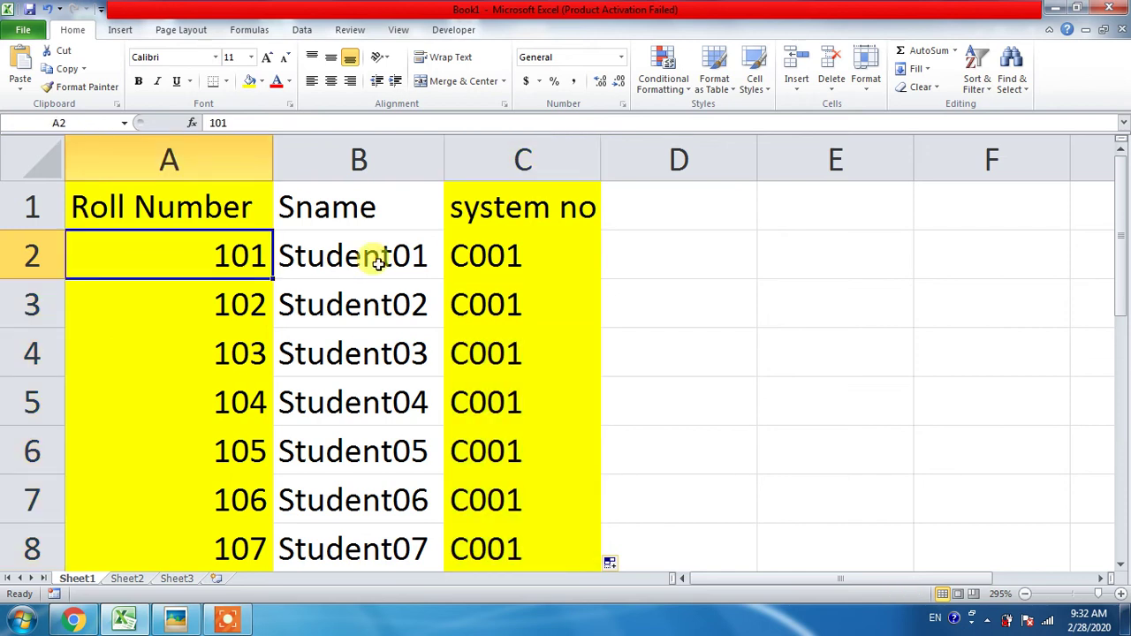
Clear the contents of rows 3, 5 and 7, then check that rows 3 and 5 are empty
left_click(35, 303)
key("Delete")
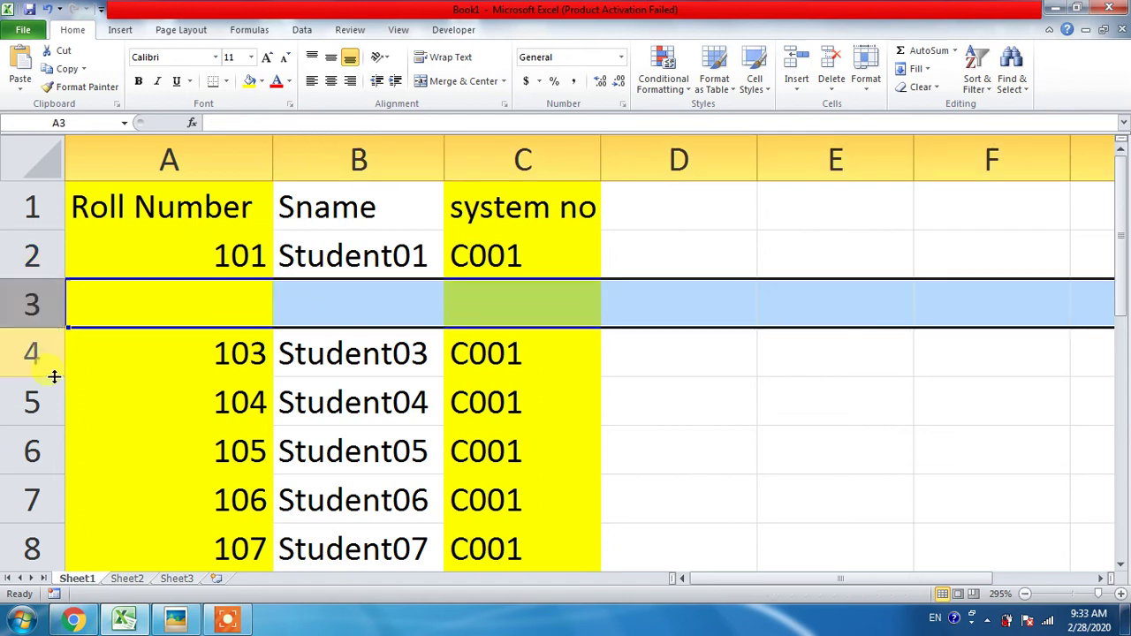
left_click(32, 403)
key("Delete")
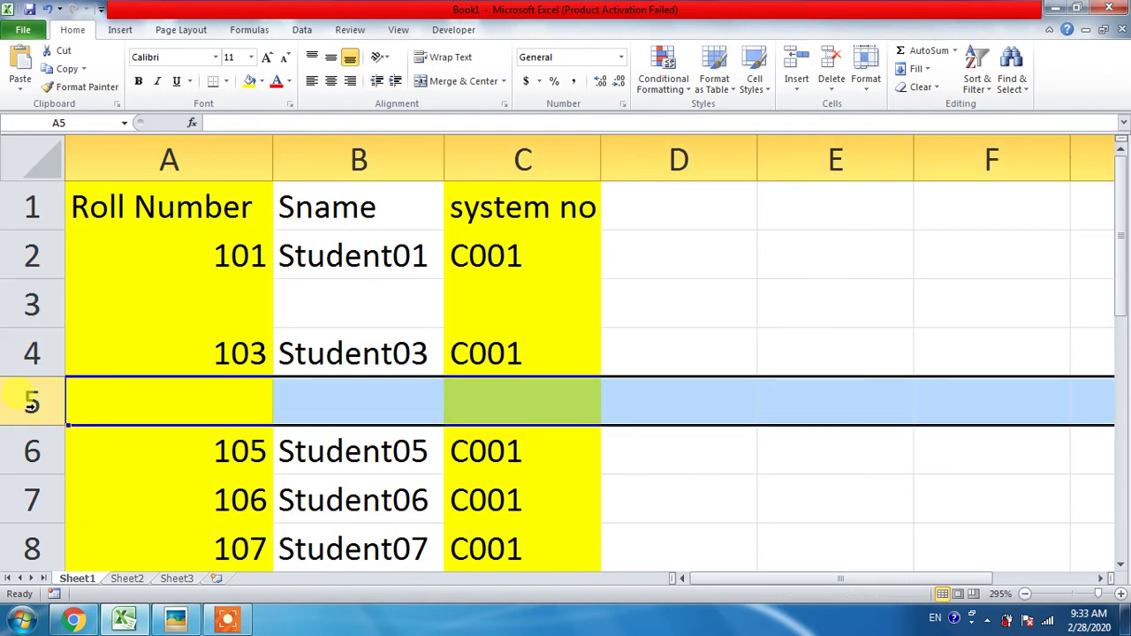
left_click(22, 498)
key("Delete")
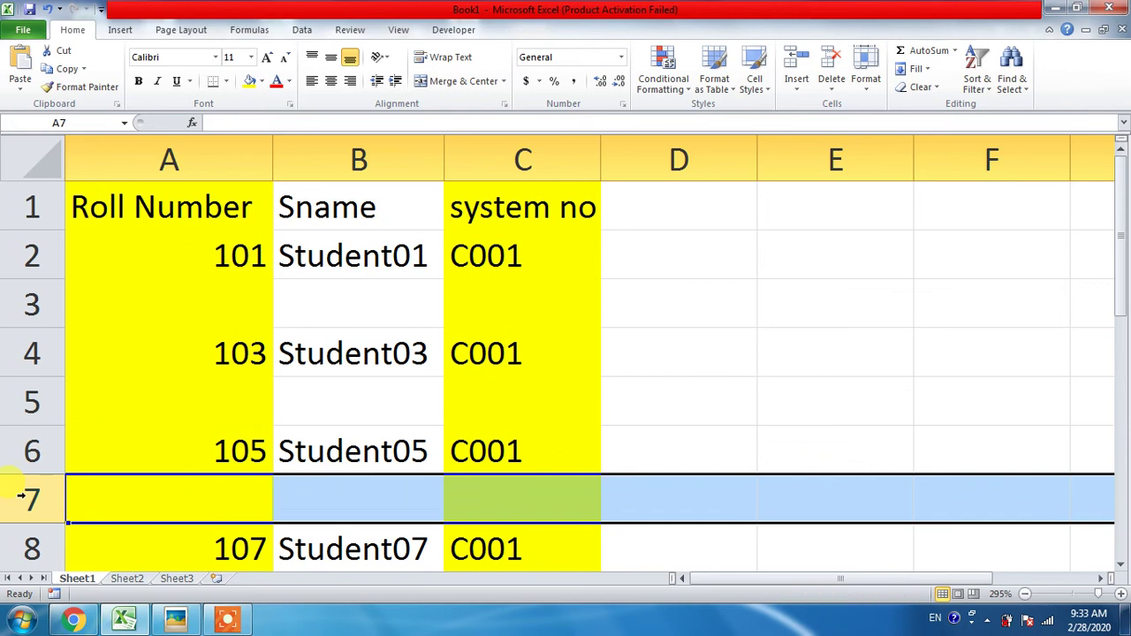
left_click(341, 307)
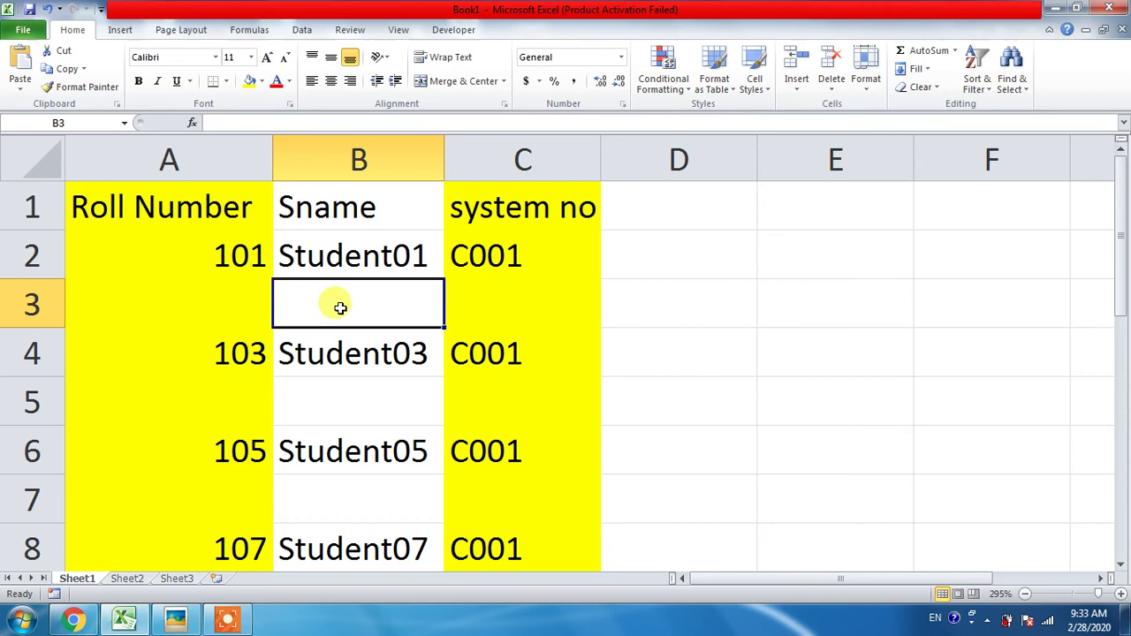
left_click(13, 309)
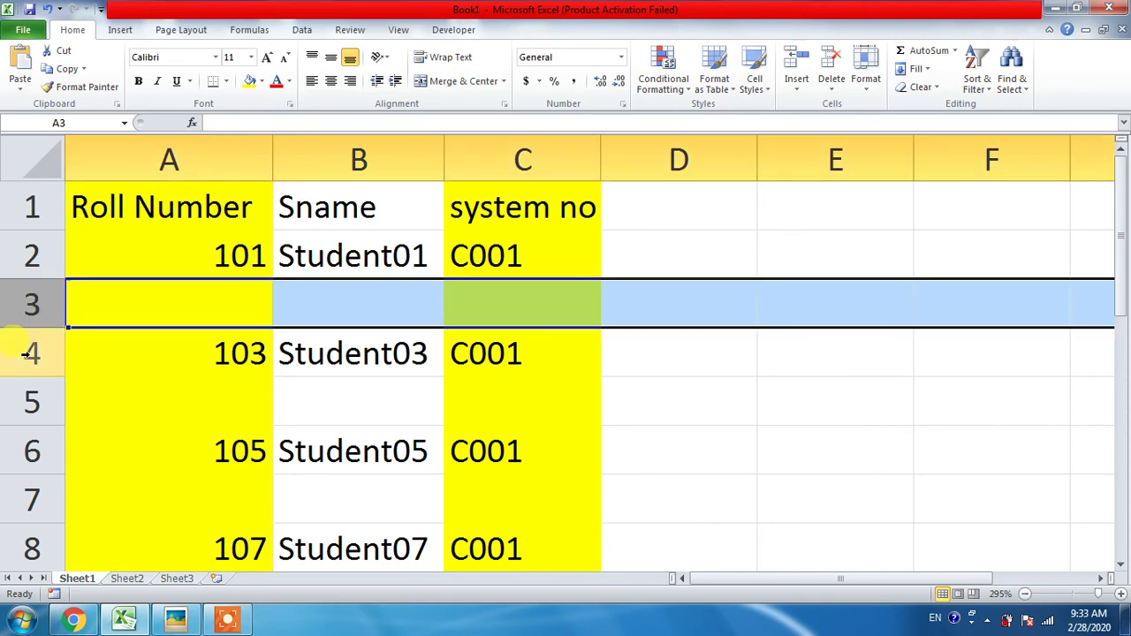
left_click(26, 399)
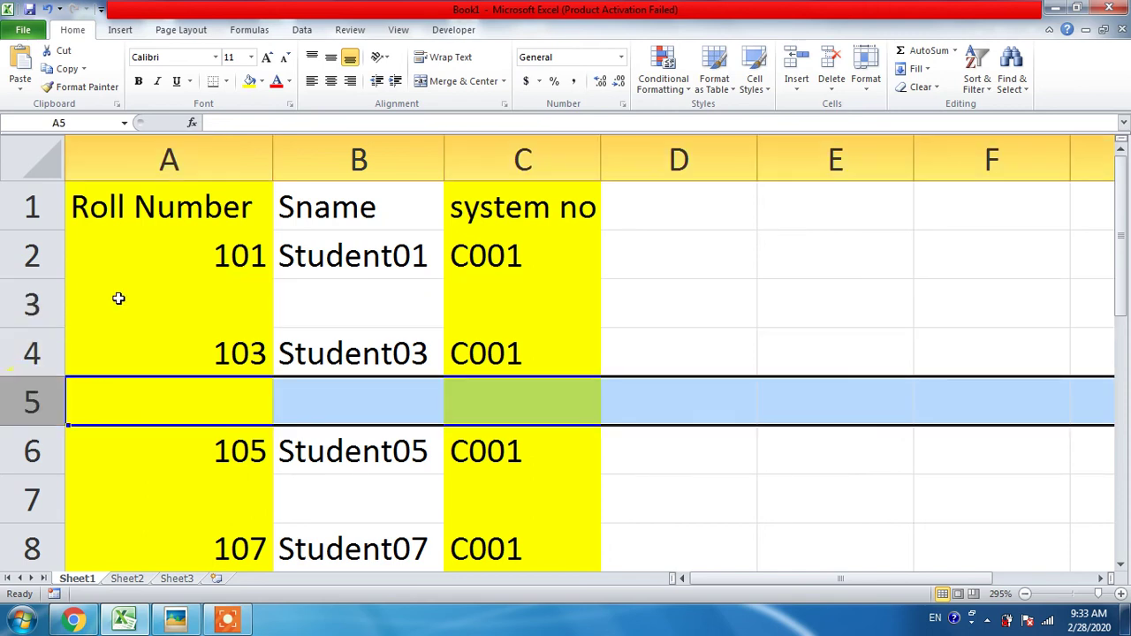
Remove the yellow fill from columns A to C using No Fill
left_click_drag(197, 159, 479, 159)
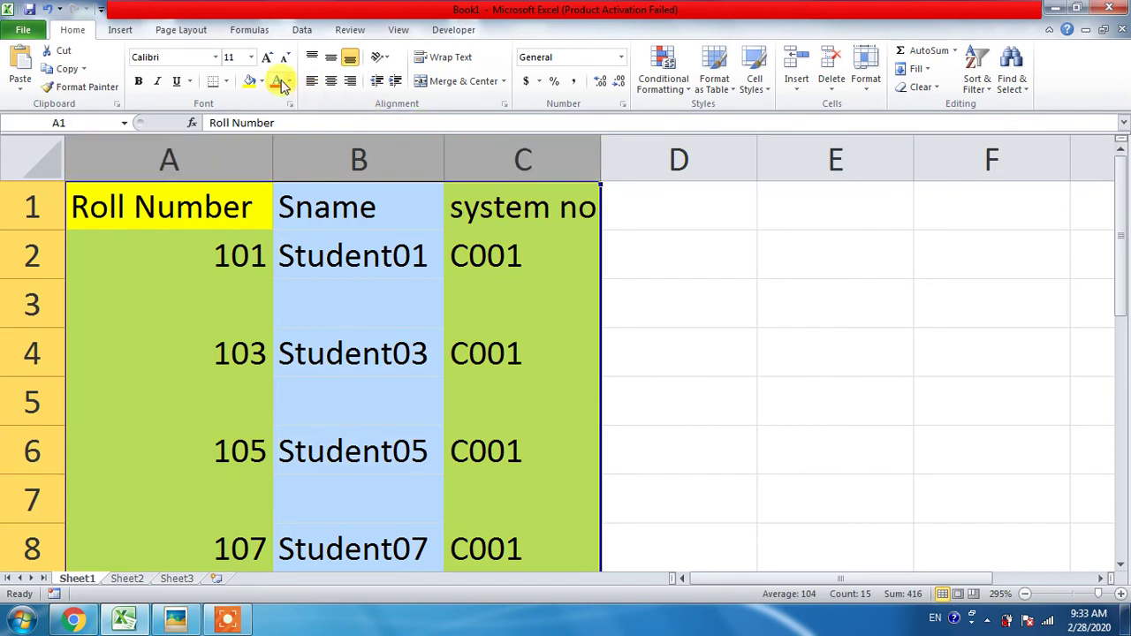
left_click(262, 80)
left_click(274, 218)
Select the empty rows 3, 5 and 7 in turn to inspect them
left_click(229, 318)
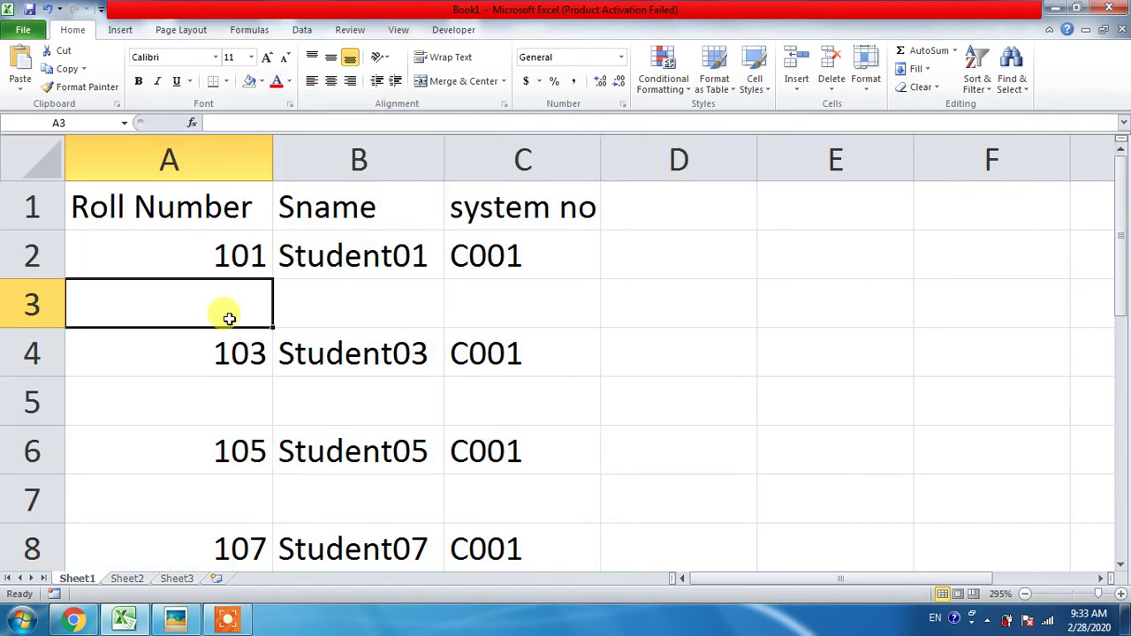
left_click(32, 302)
left_click(36, 397)
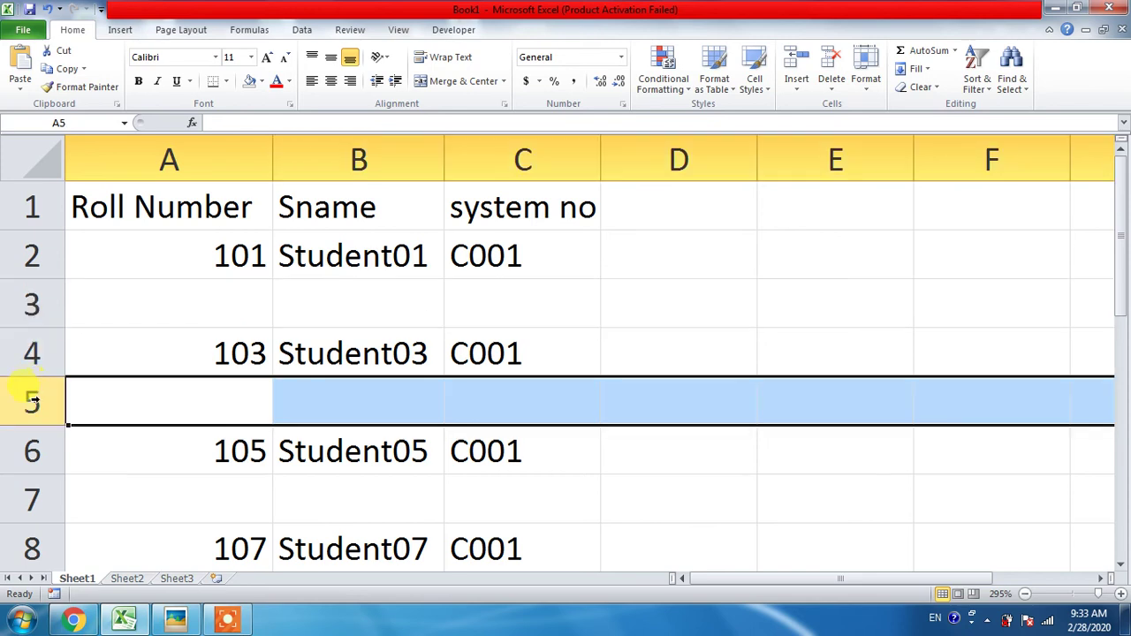
left_click(32, 497)
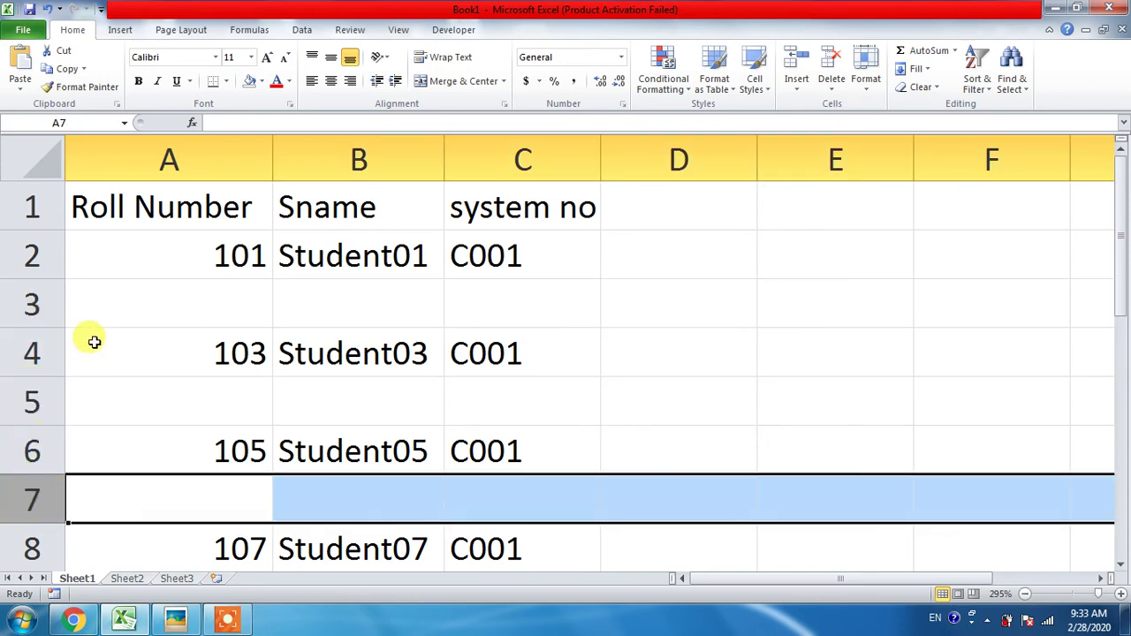
left_click(32, 302)
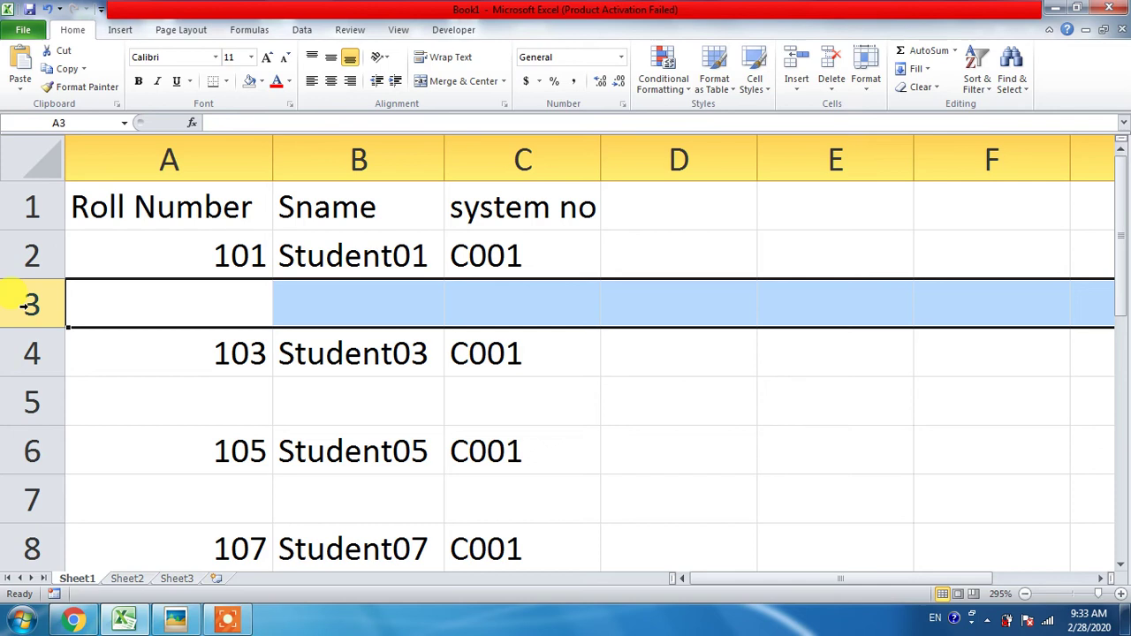
right_click(26, 305)
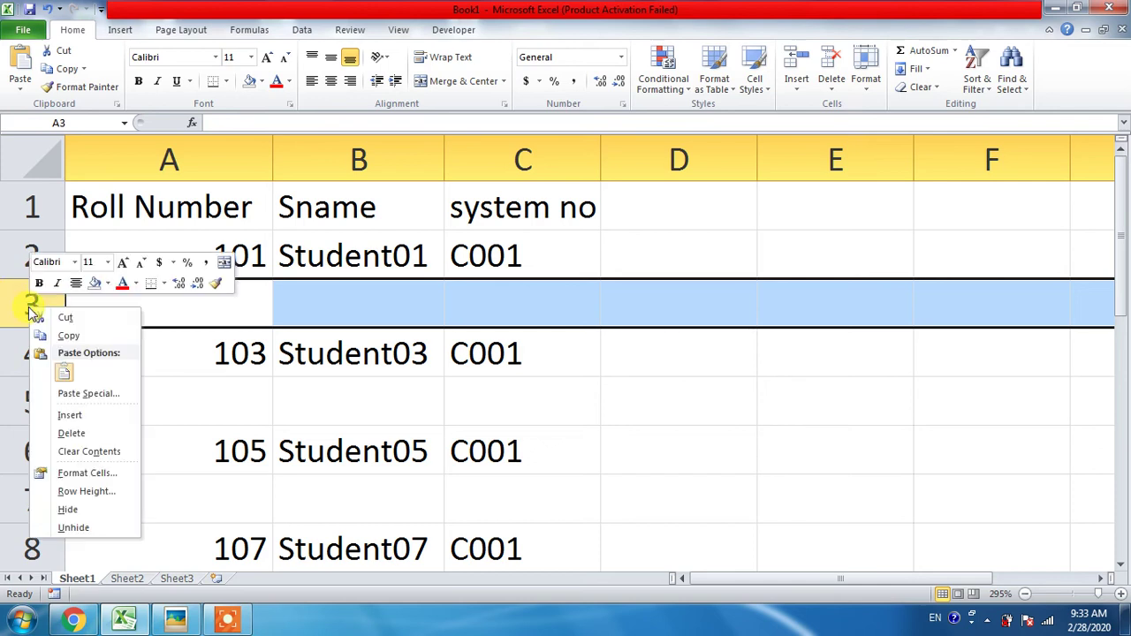
left_click(71, 433)
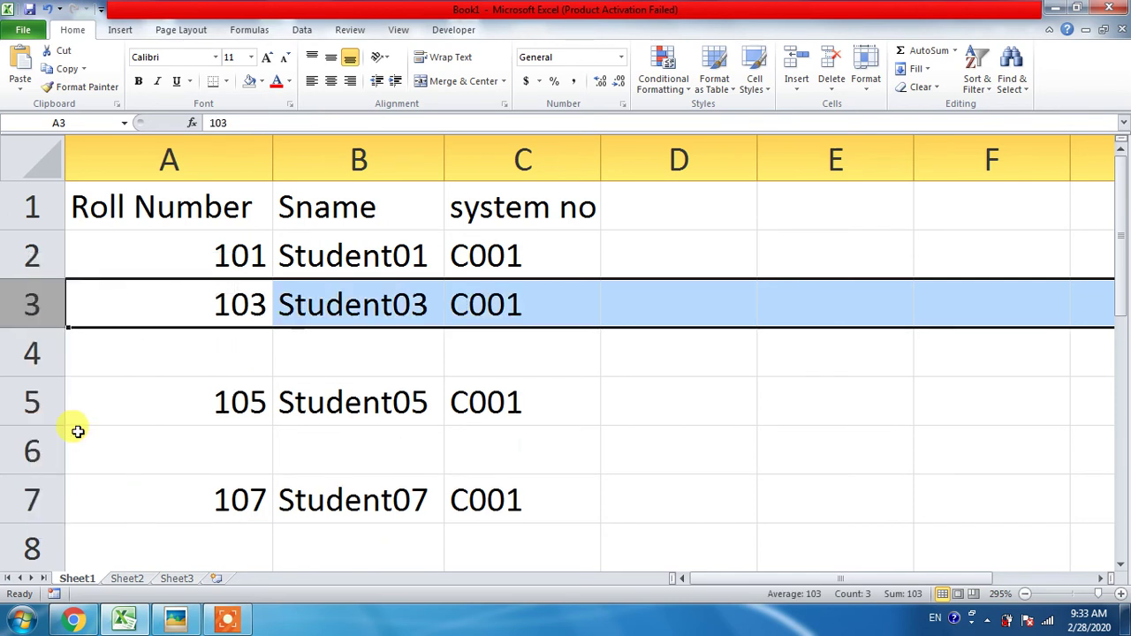
right_click(35, 354)
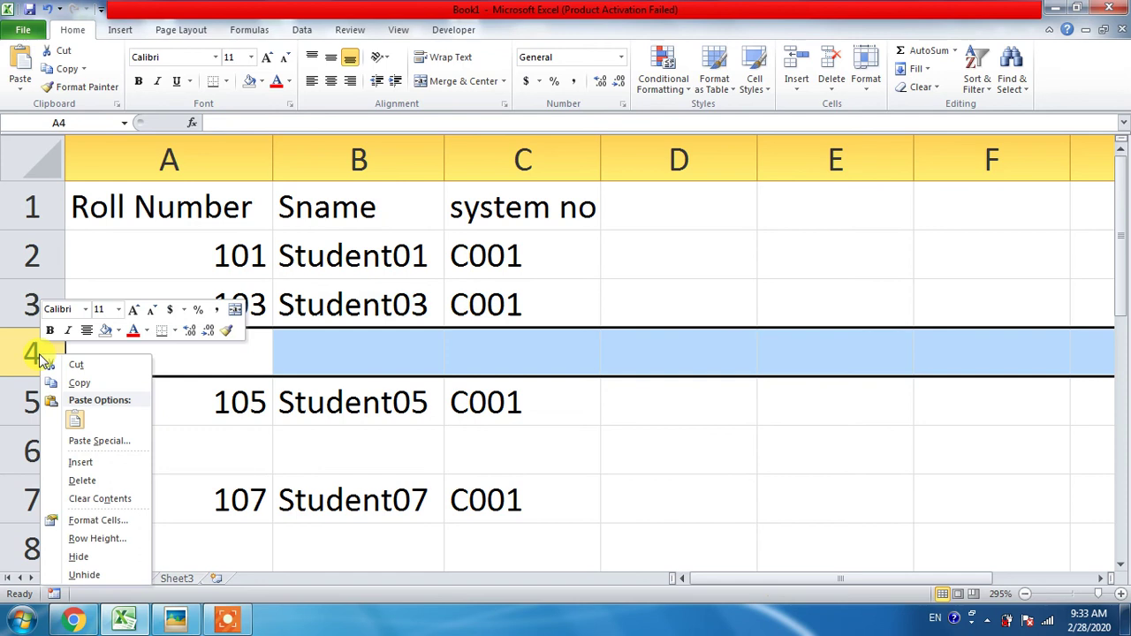
left_click(73, 480)
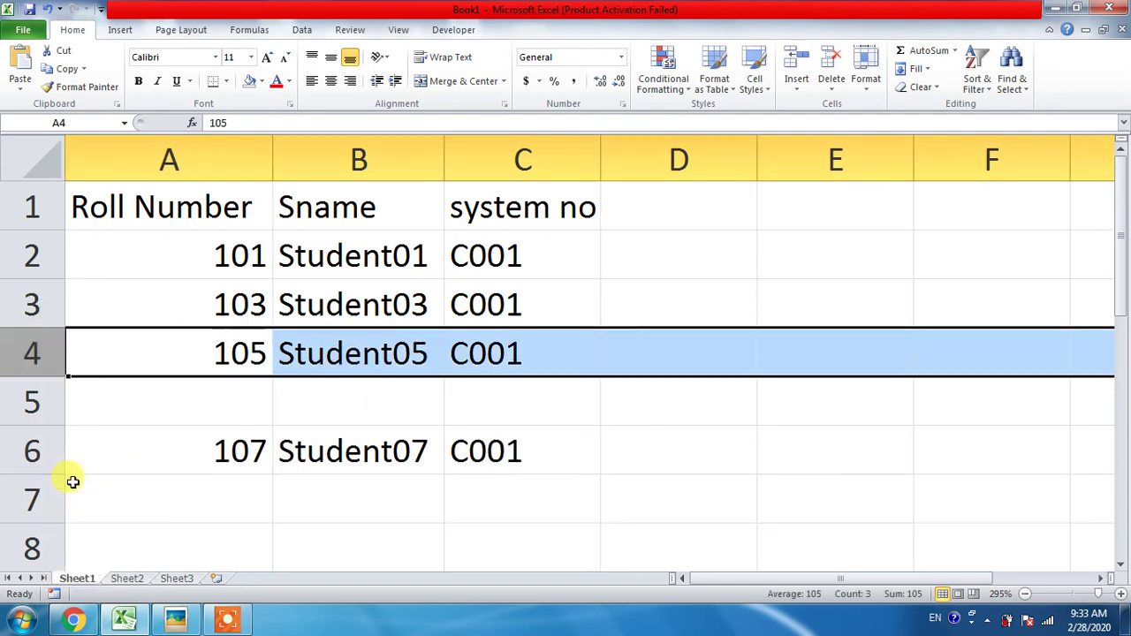
left_click(34, 404)
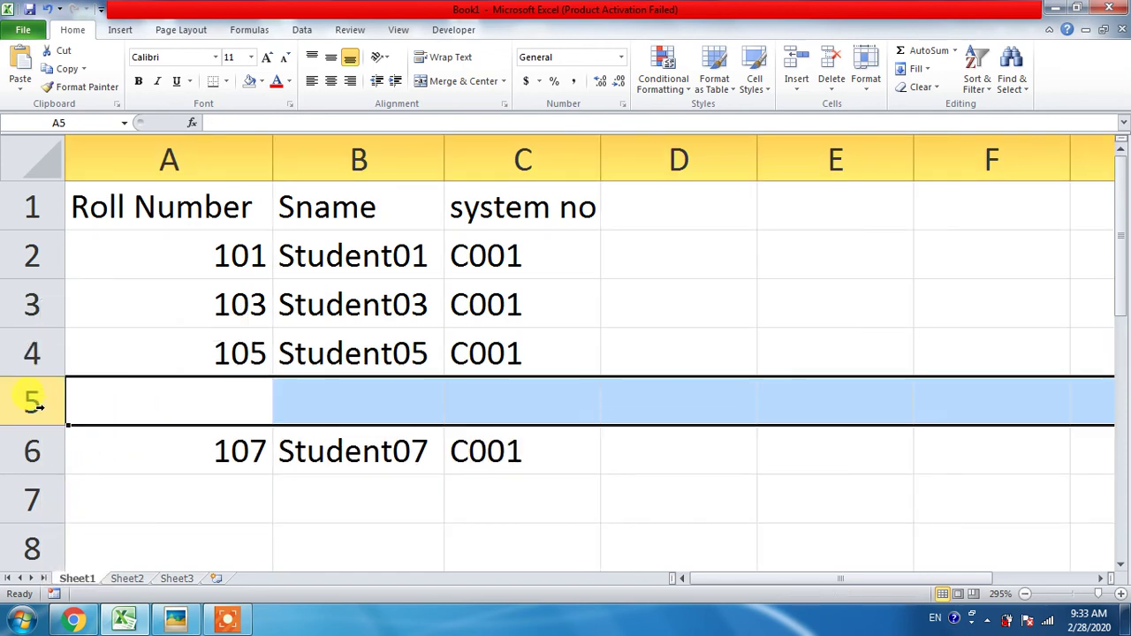
key("ctrl+z")
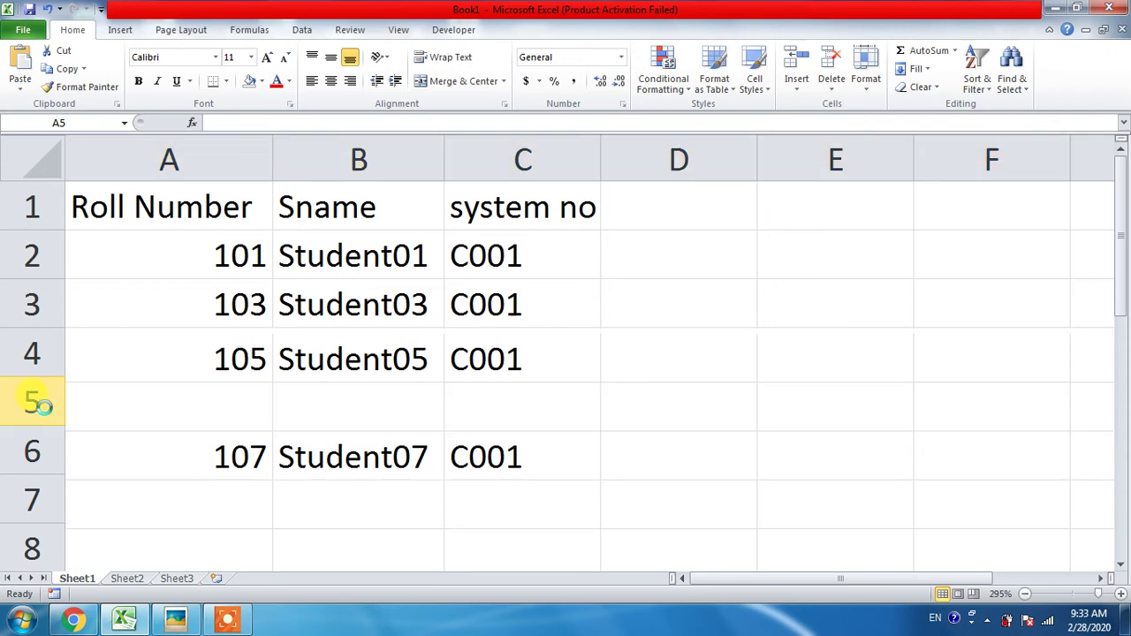
key("ctrl+z")
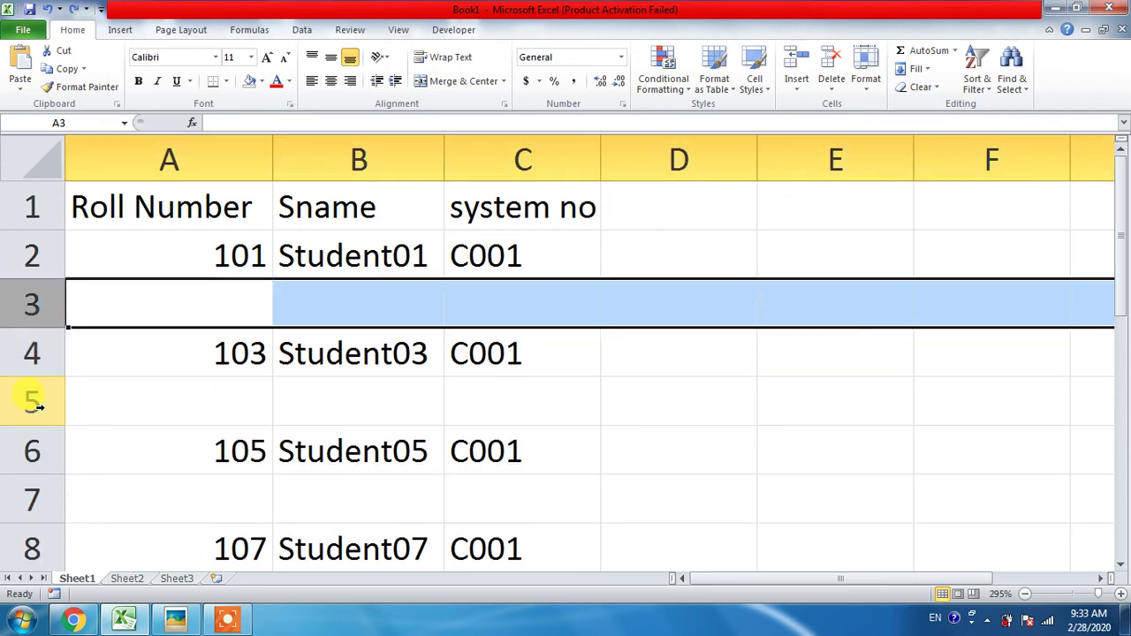
left_click(359, 314)
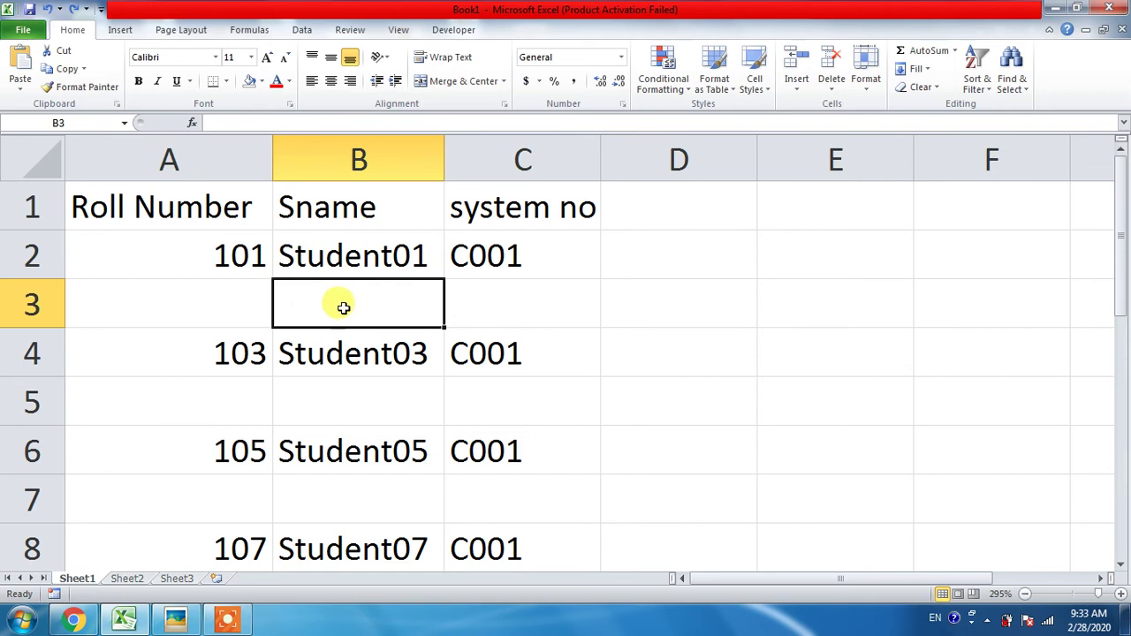
right_click(32, 304)
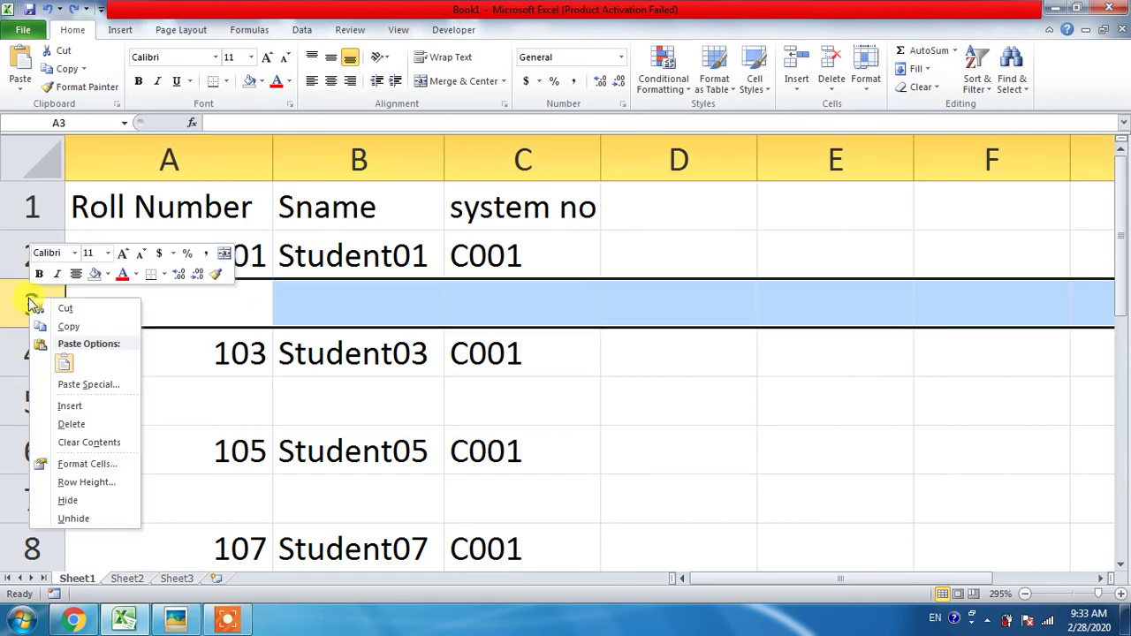
key("Escape")
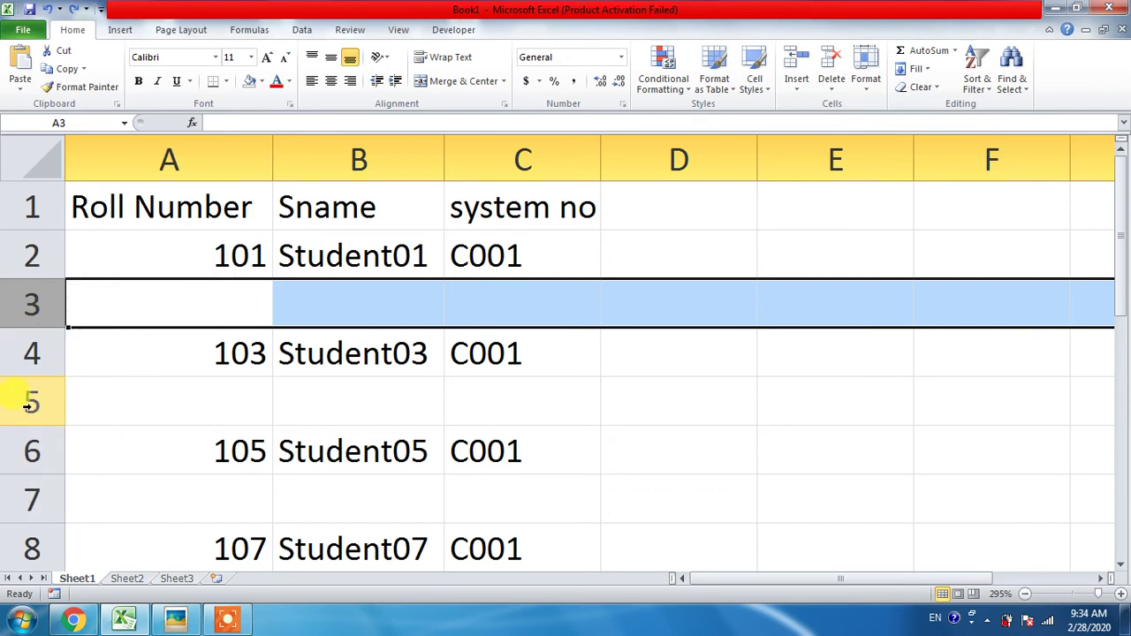
left_click(30, 403)
right_click(32, 405)
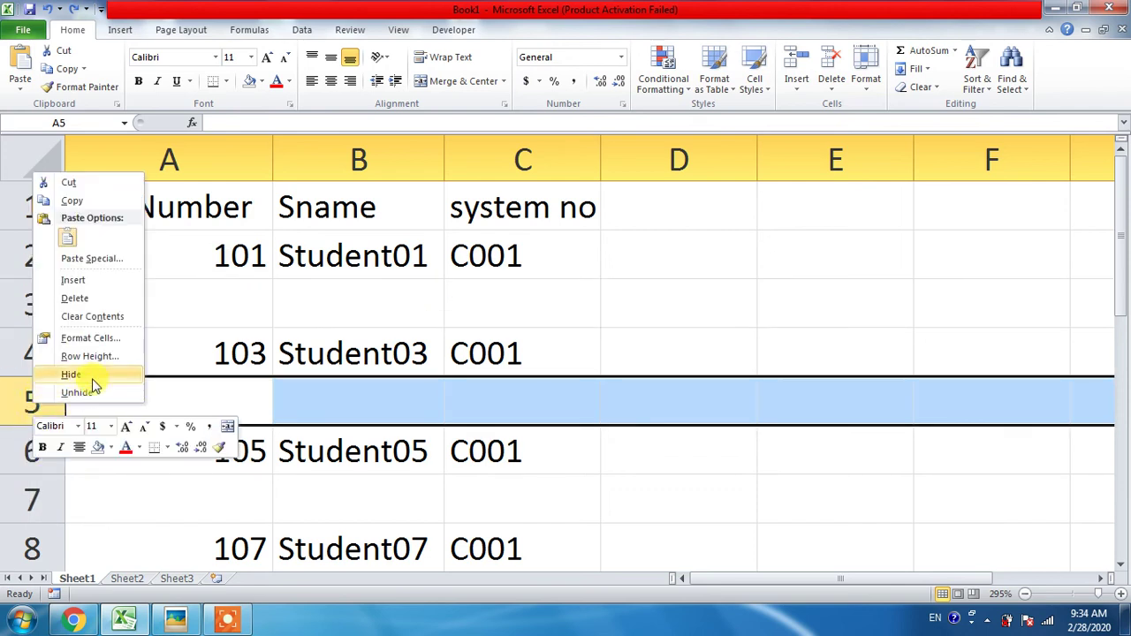
key("Escape")
left_click(32, 499)
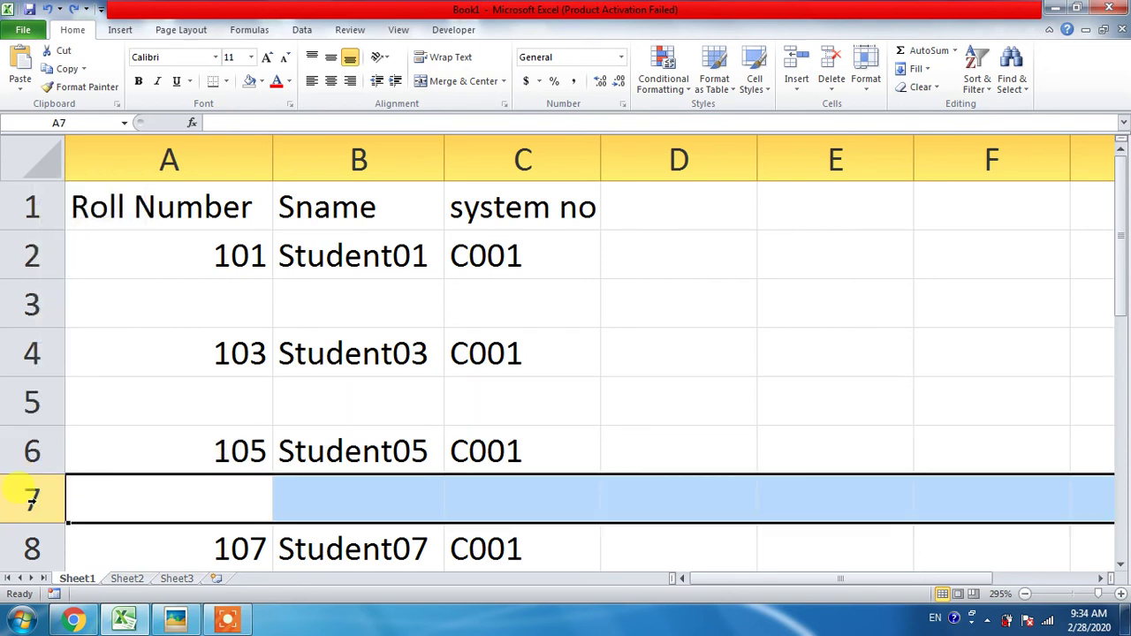
scroll(124, 471, "down", 2)
scroll(128, 470, "up", 2)
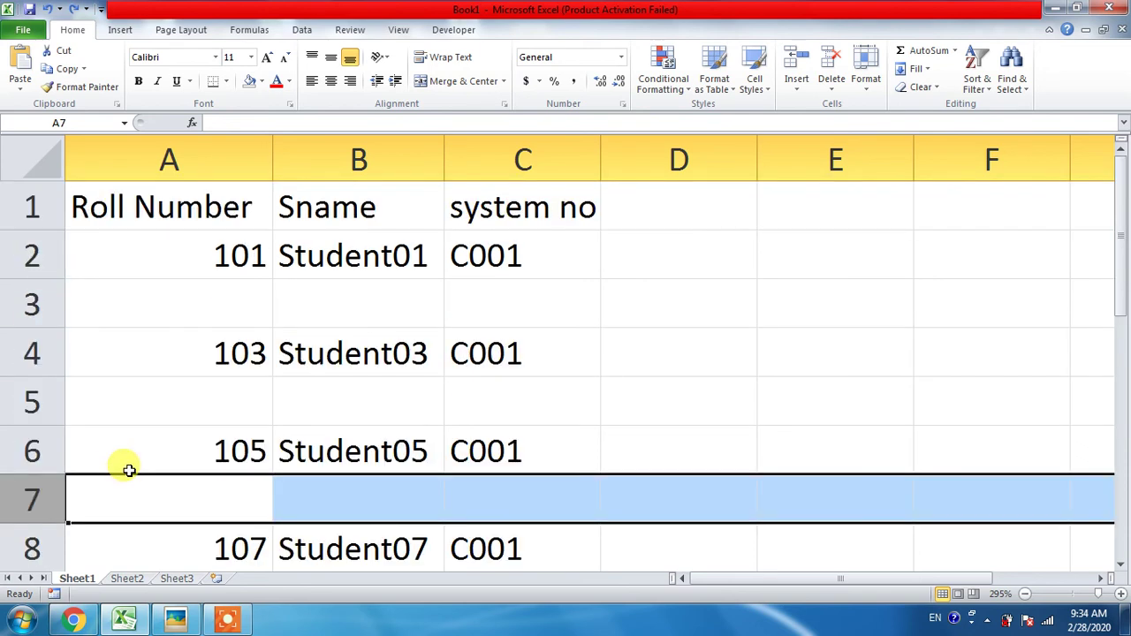
left_click(217, 305)
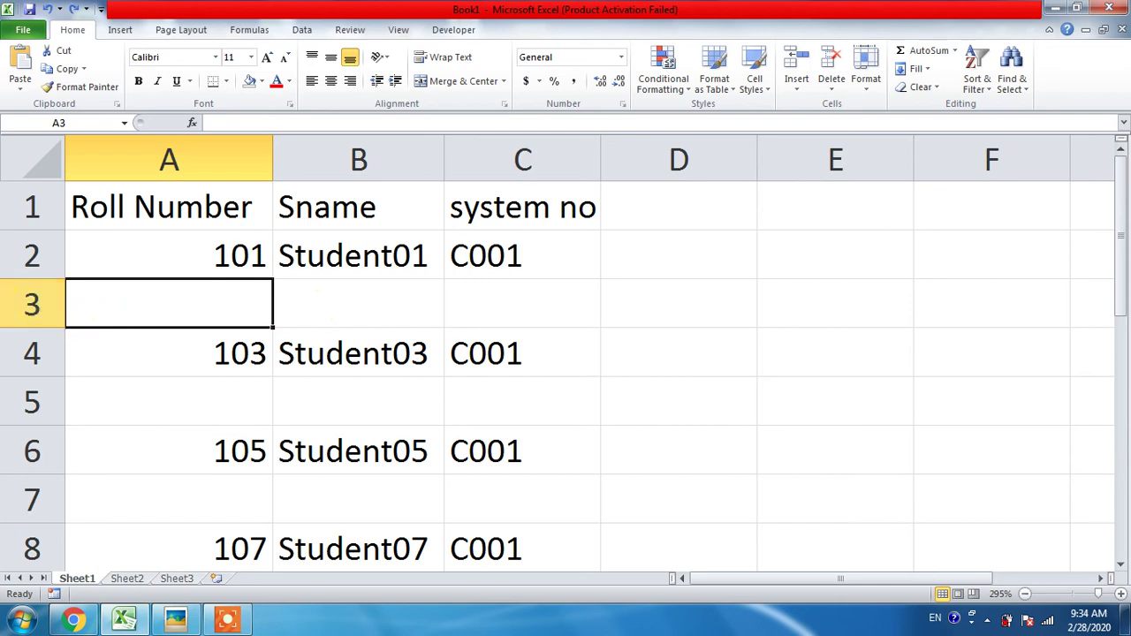
Select empty rows 3, 5 and 7 together and delete them from the right-click menu
left_click(17, 305)
left_click(21, 402)
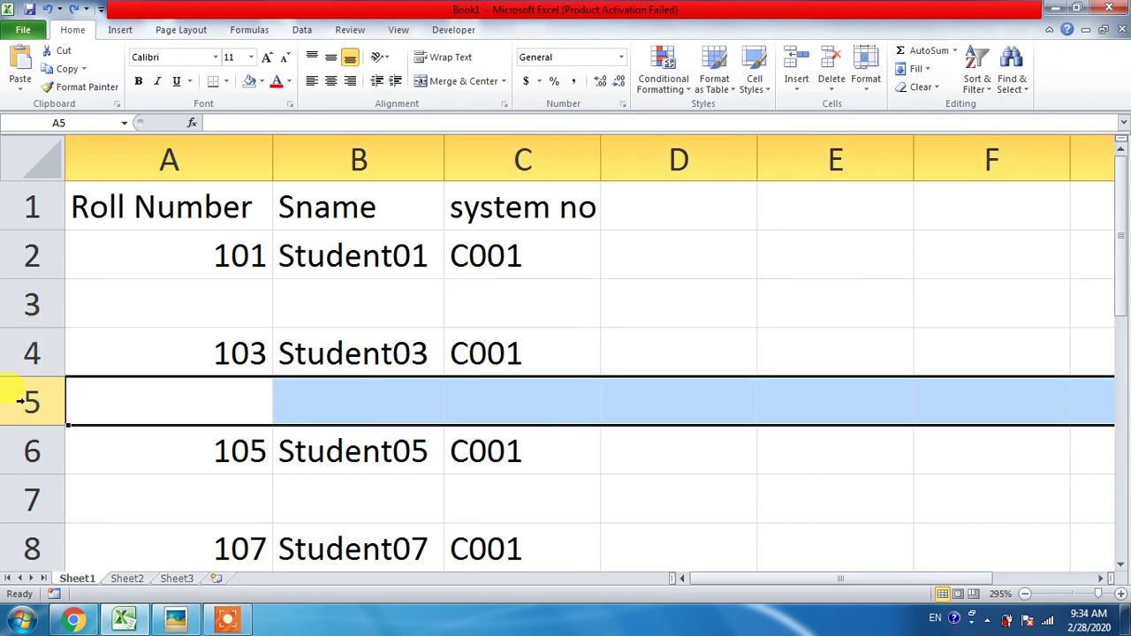
left_click(23, 501)
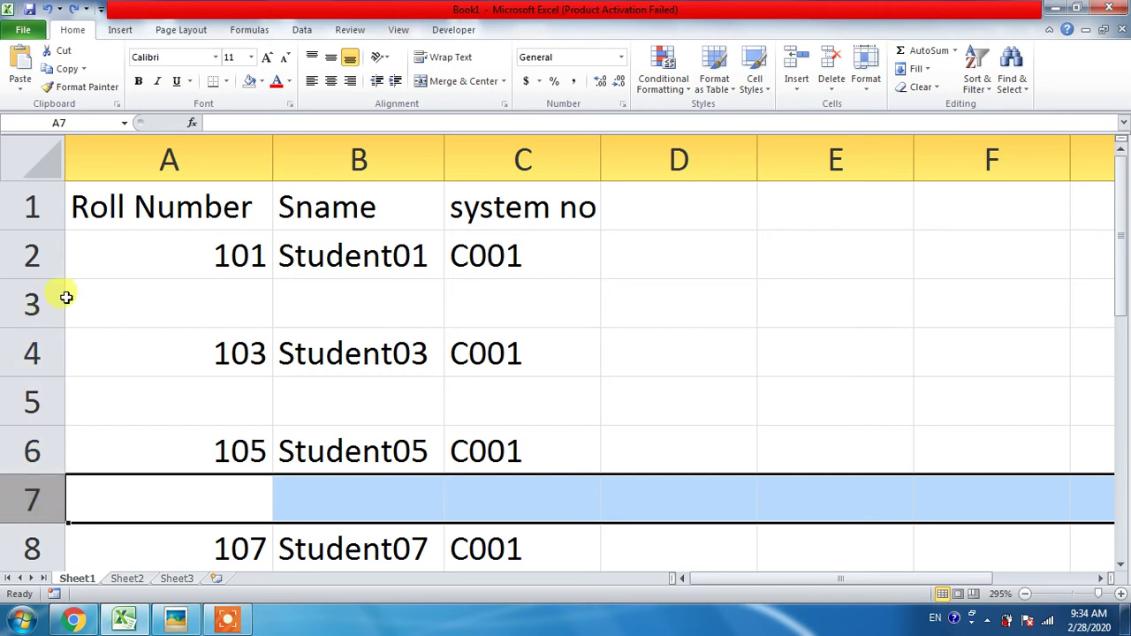
left_click(36, 302)
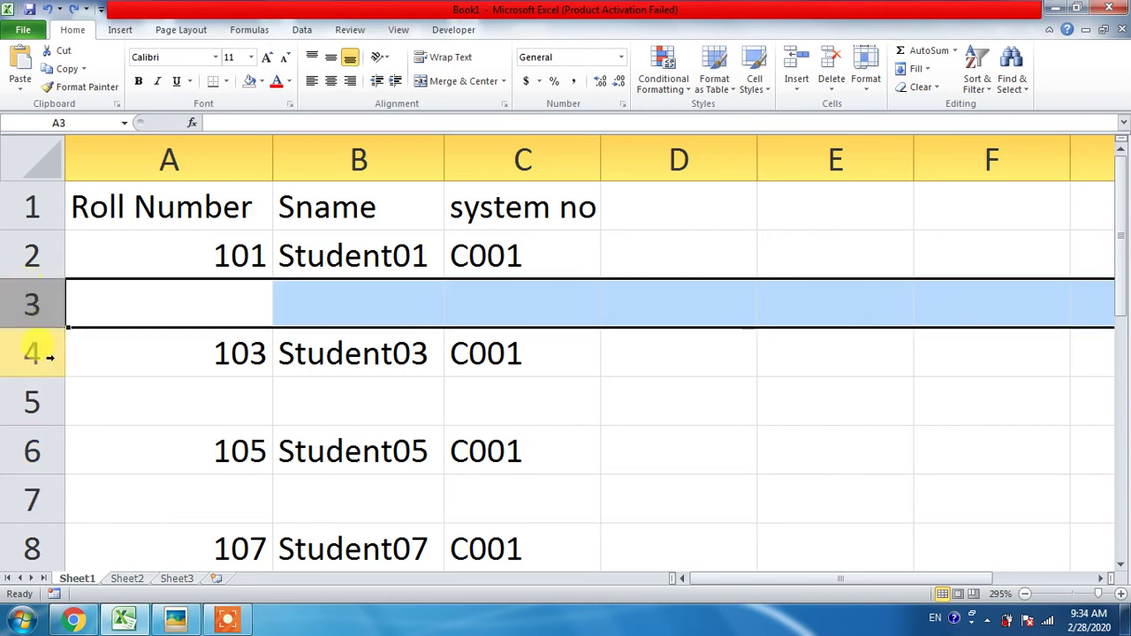
left_click(32, 402, "ctrl")
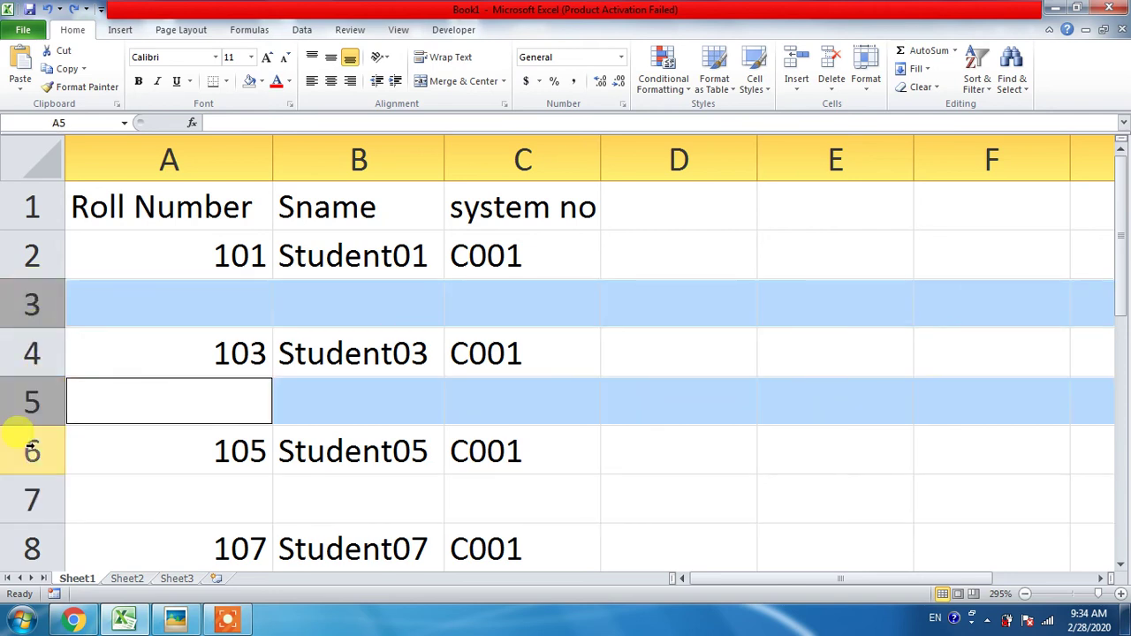
left_click(28, 500, "ctrl")
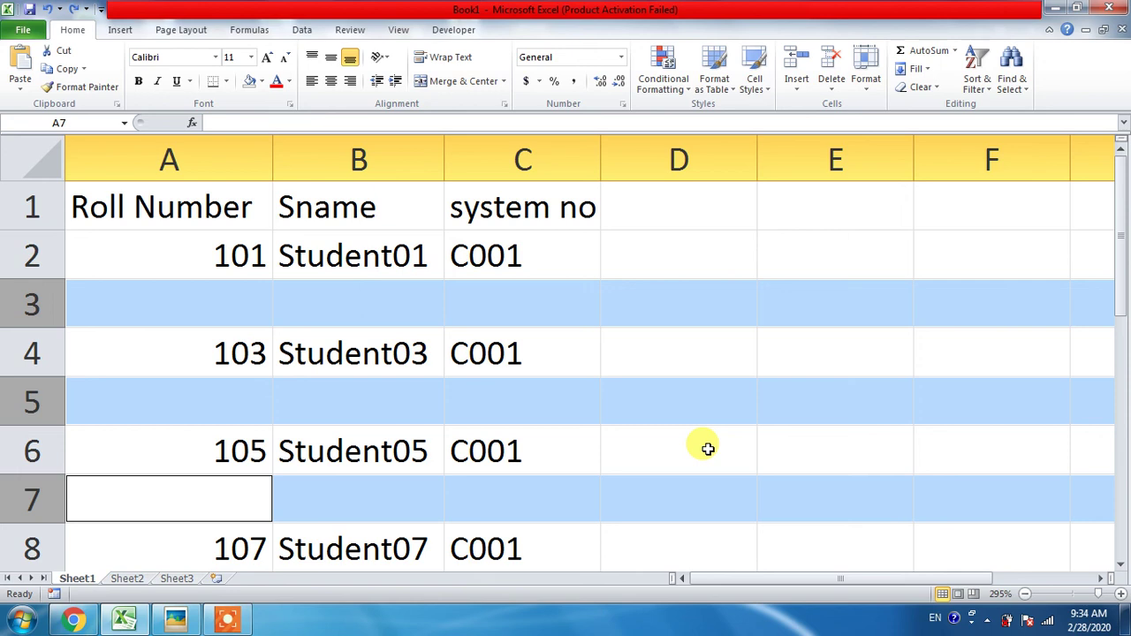
right_click(17, 305)
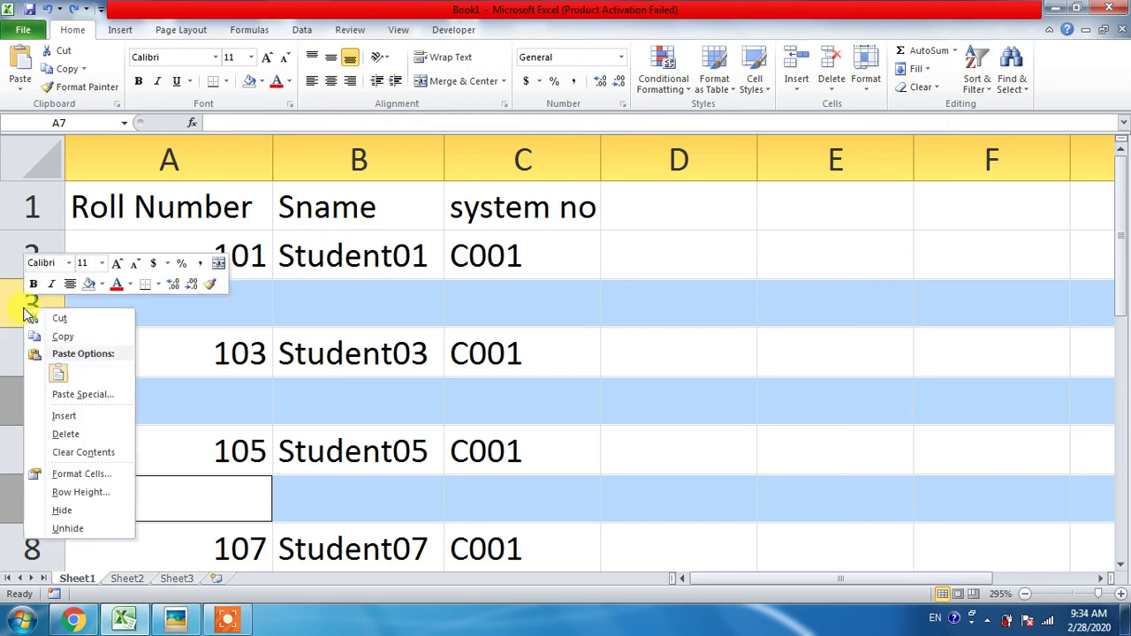
left_click(64, 434)
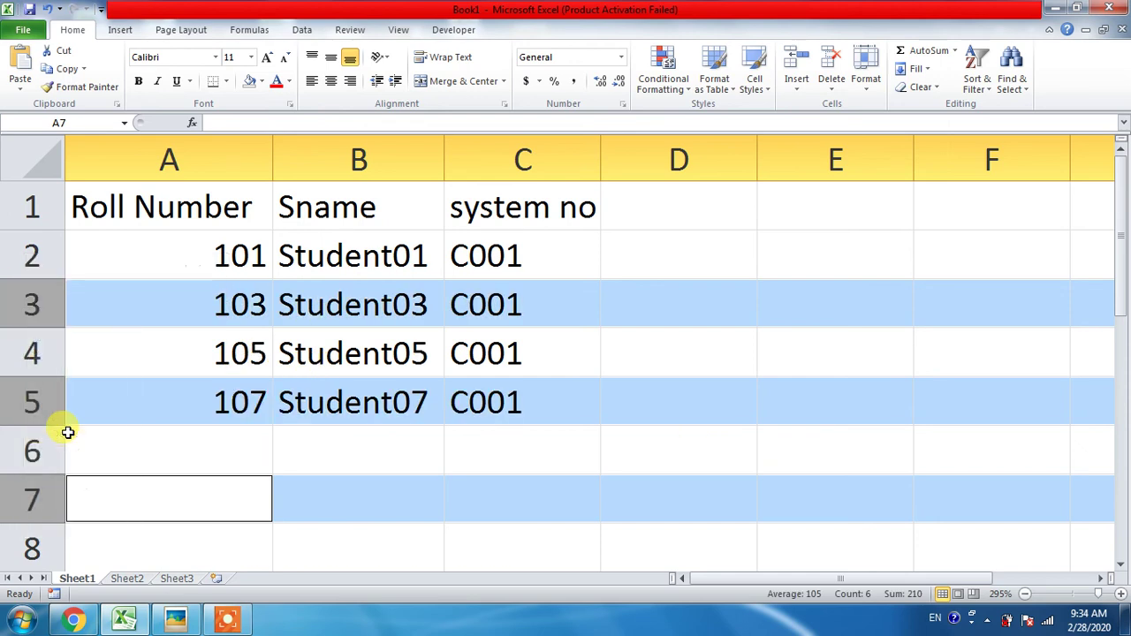
left_click(222, 402)
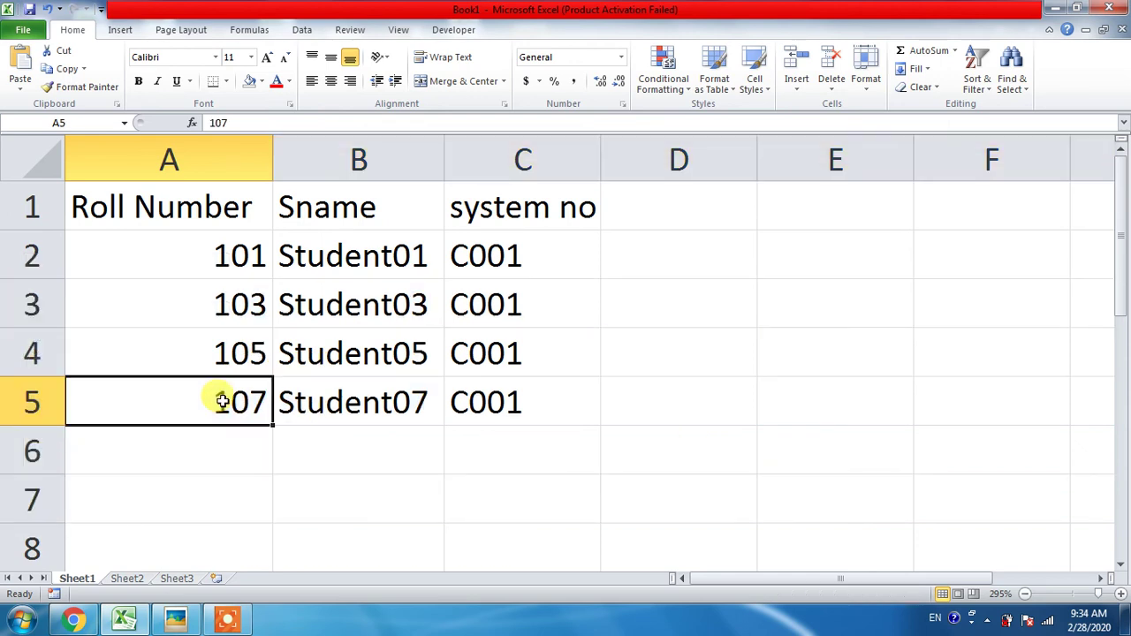
Undo the row deletion, then from cell A3 open Go To (Ctrl+G) and its Special options
key("ctrl+z")
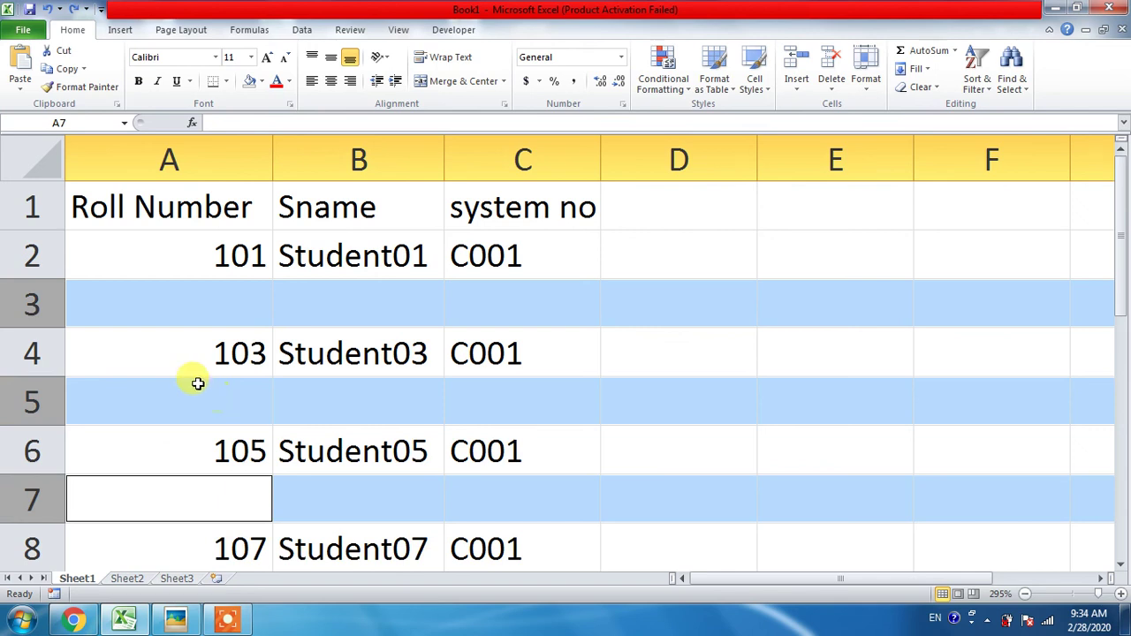
left_click(163, 355)
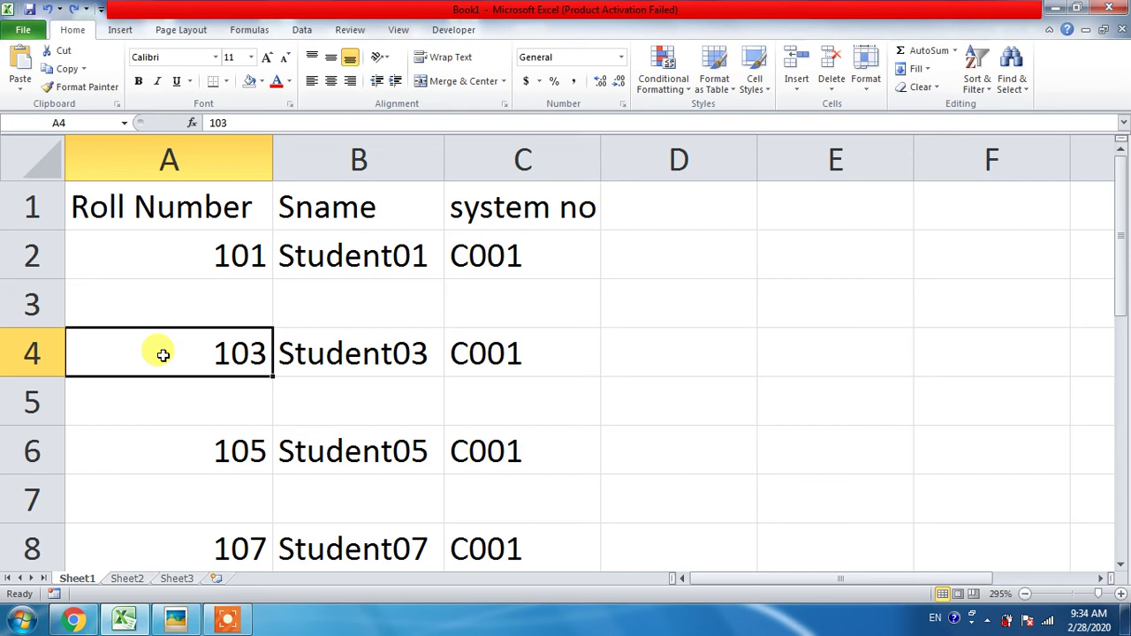
left_click(201, 316)
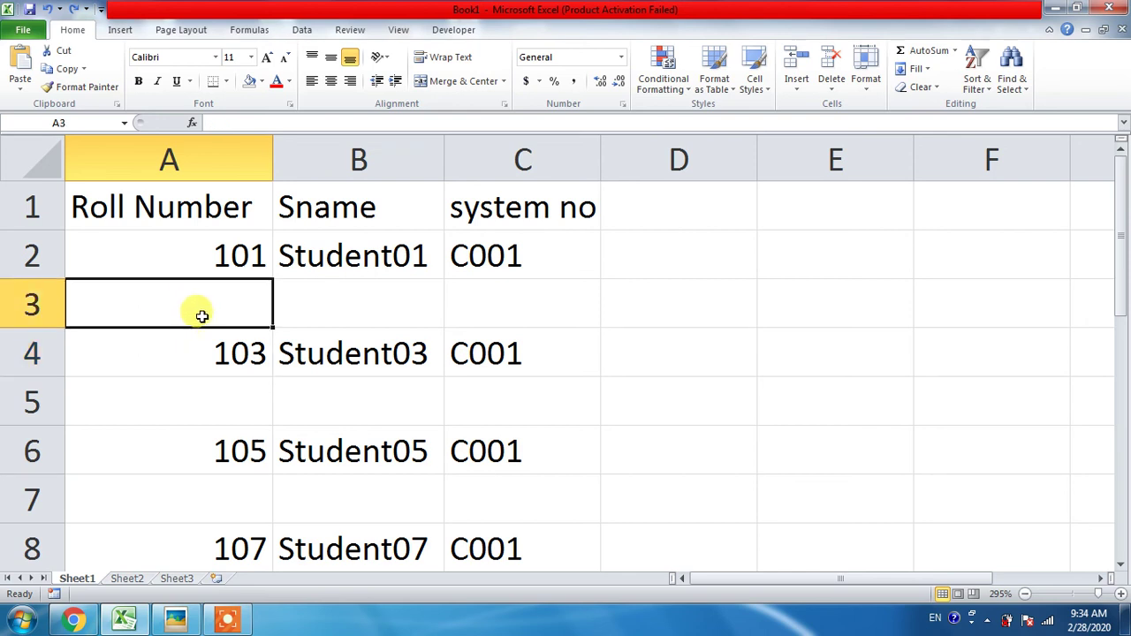
key("ctrl+g")
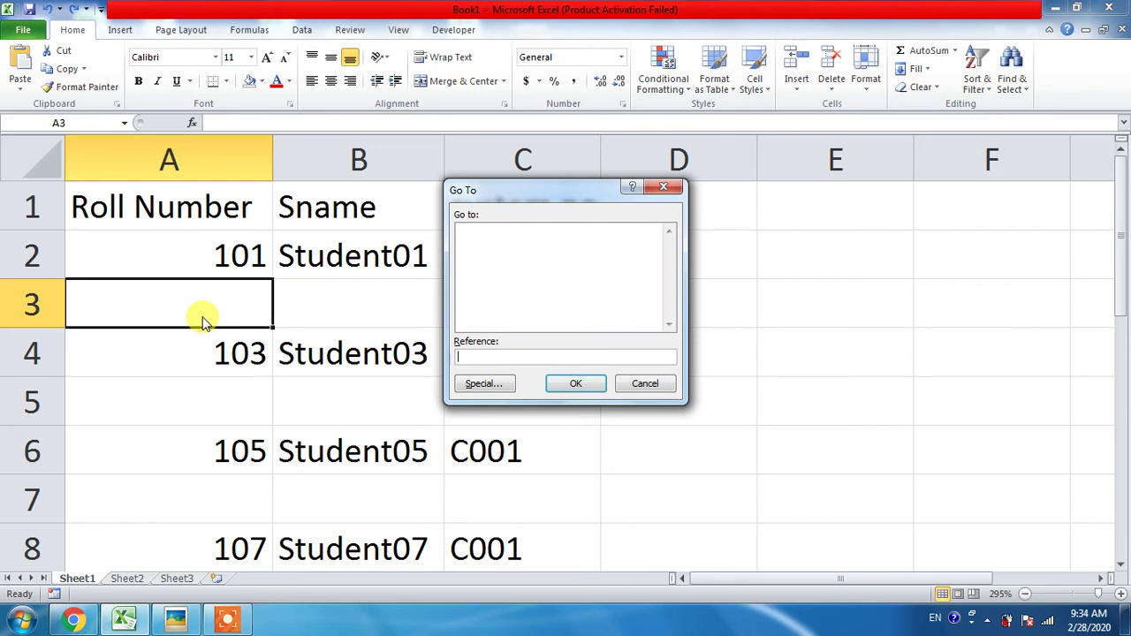
left_click_drag(516, 195, 660, 168)
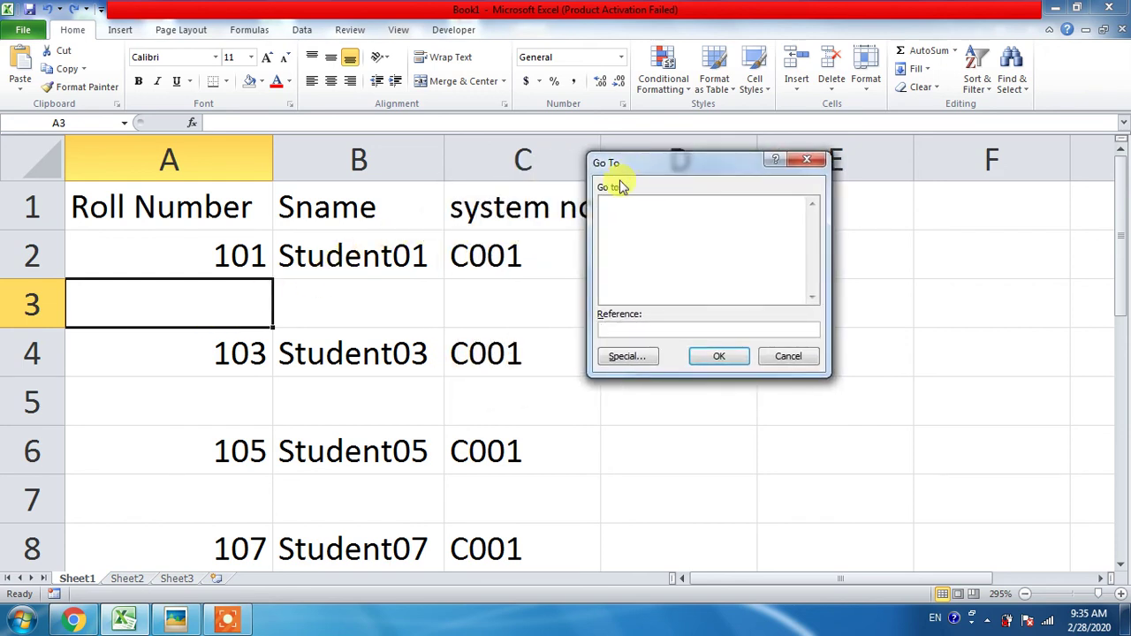
left_click(623, 358)
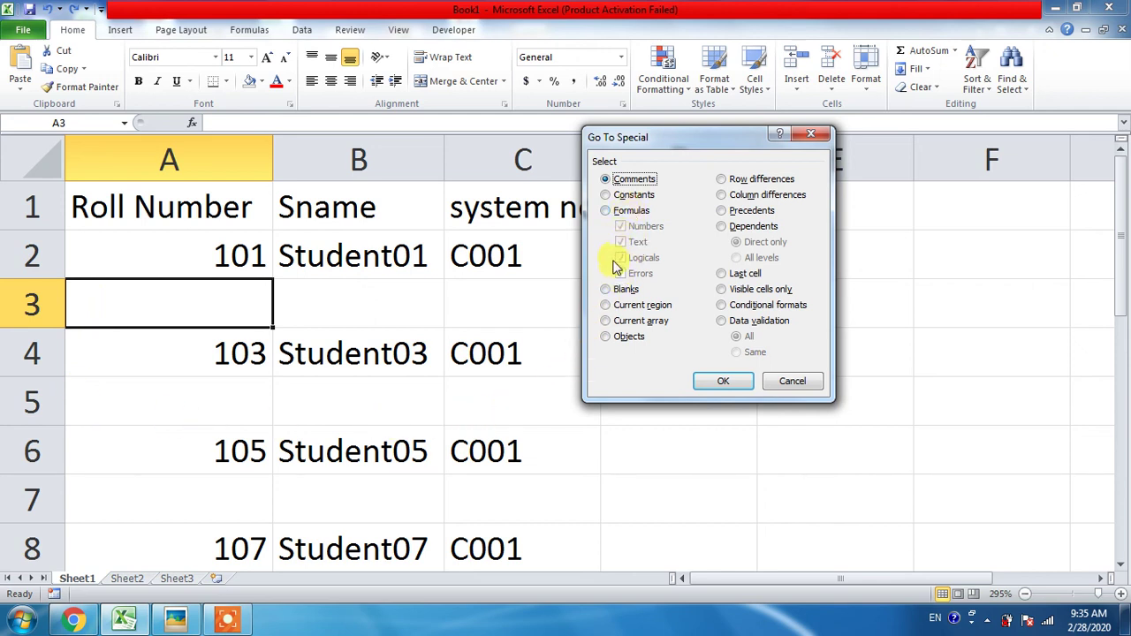
Choose Blanks in Go To Special to select the empty cells of rows 3, 5 and 7
left_click(607, 291)
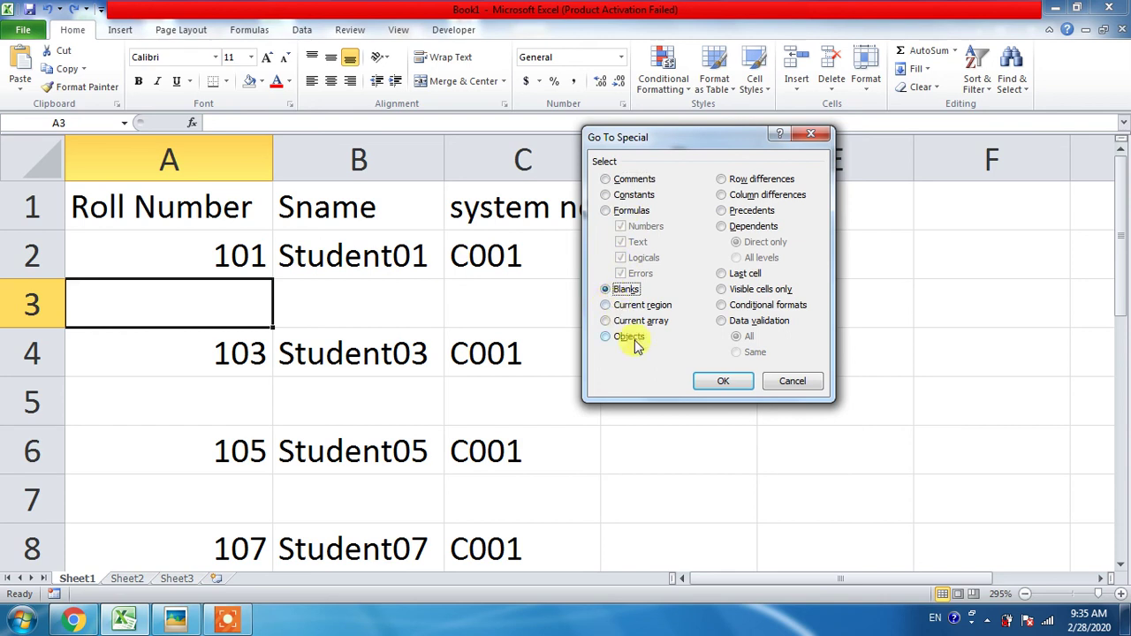
left_click(719, 381)
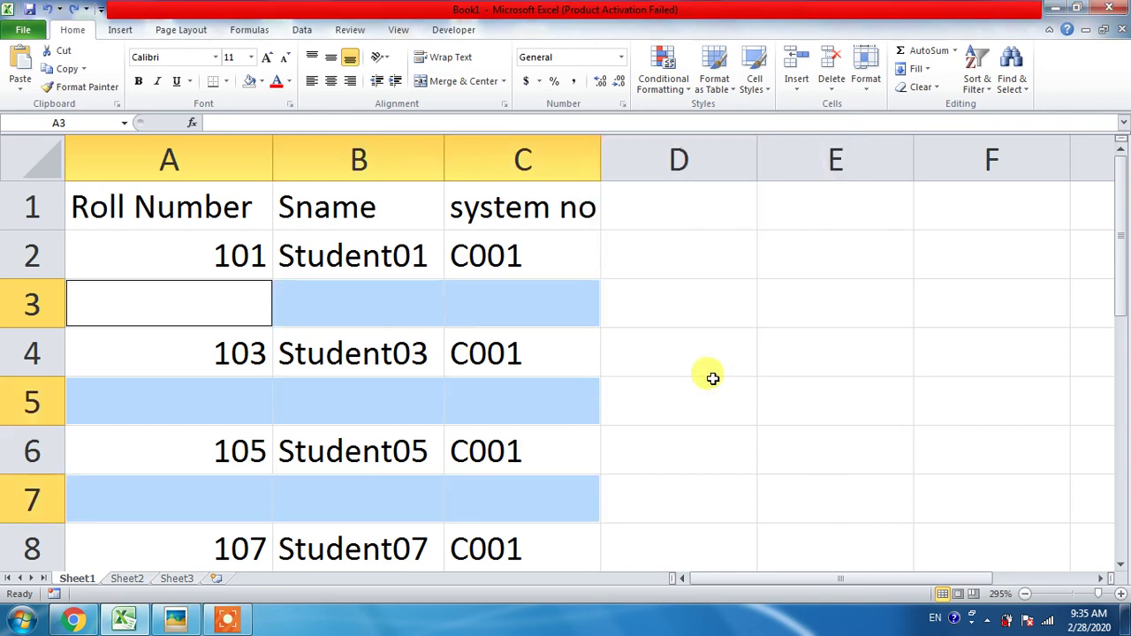
scroll(284, 335, "down", 3)
scroll(285, 335, "up", 3)
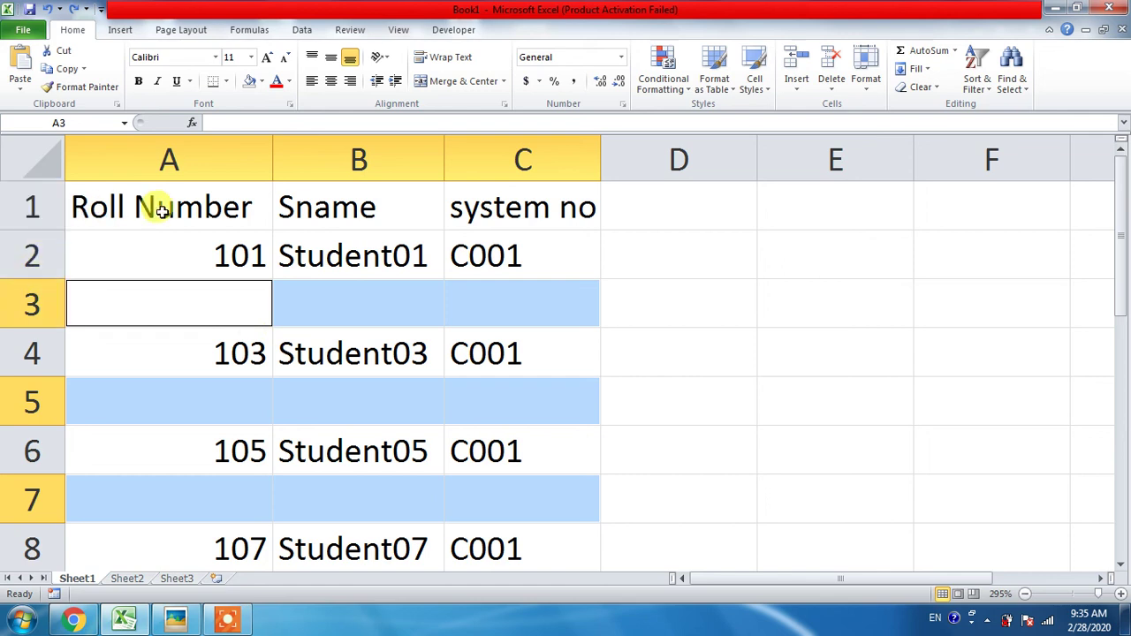
scroll(289, 400, "down", 3)
scroll(289, 399, "up", 3)
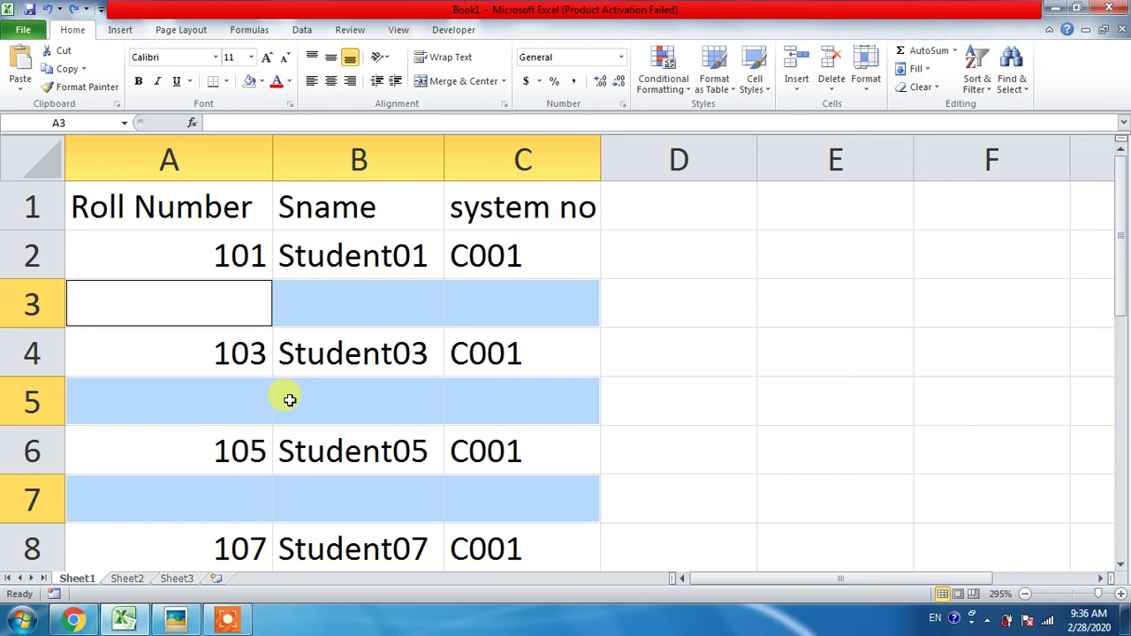
Delete the selected blank cells with Shift cells up, so 101–107 fill rows 2–5
key("ctrl+minus")
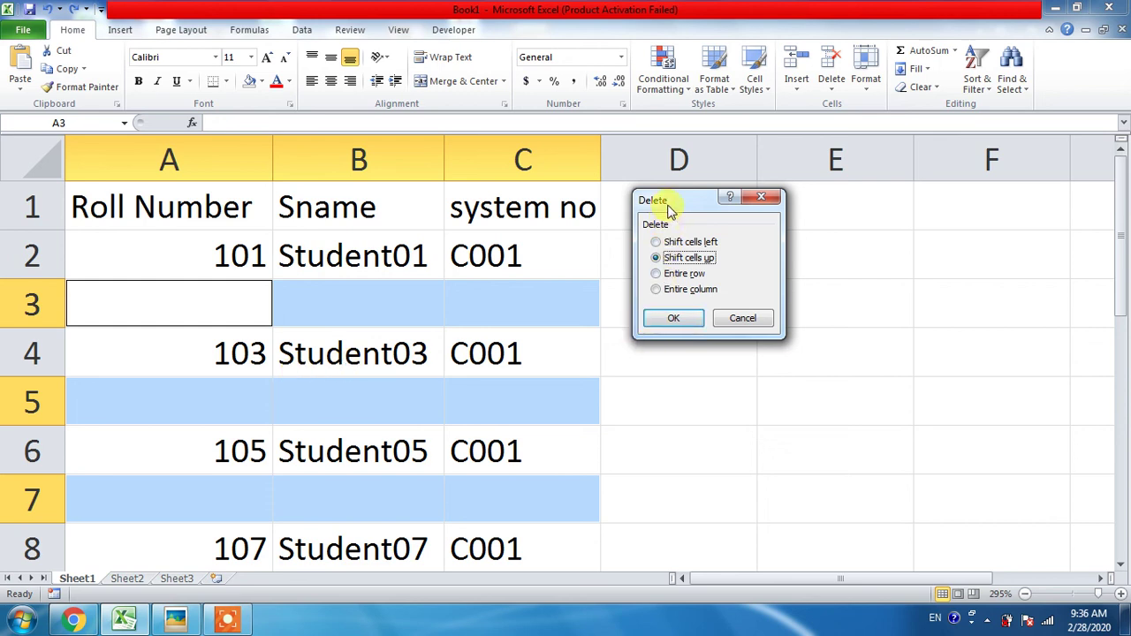
left_click(667, 317)
left_click(568, 318)
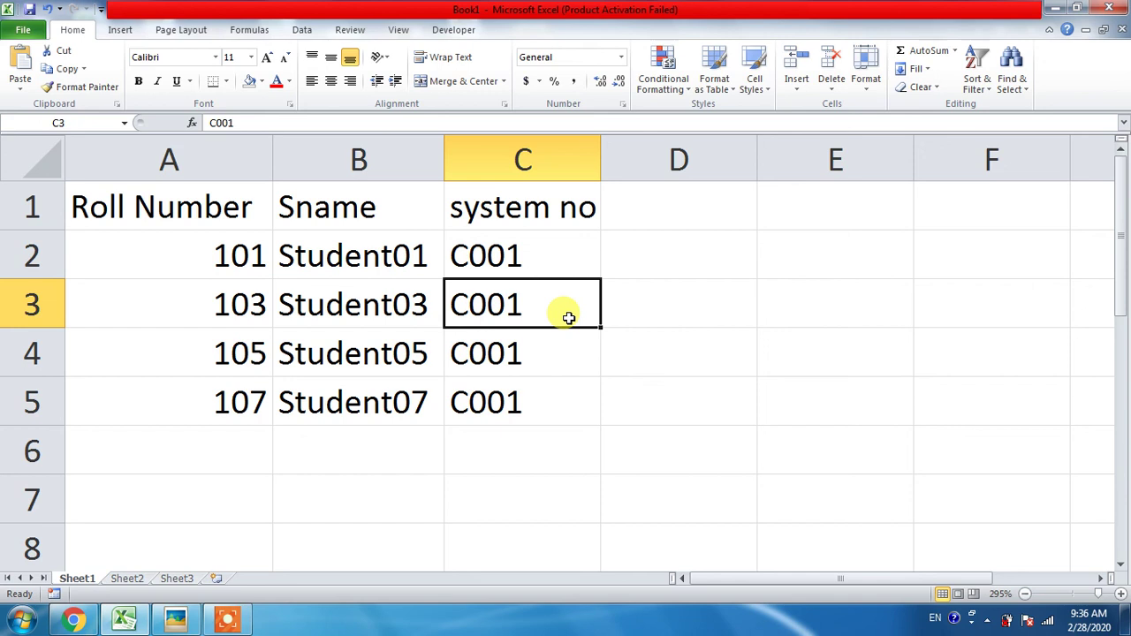
left_click(227, 618)
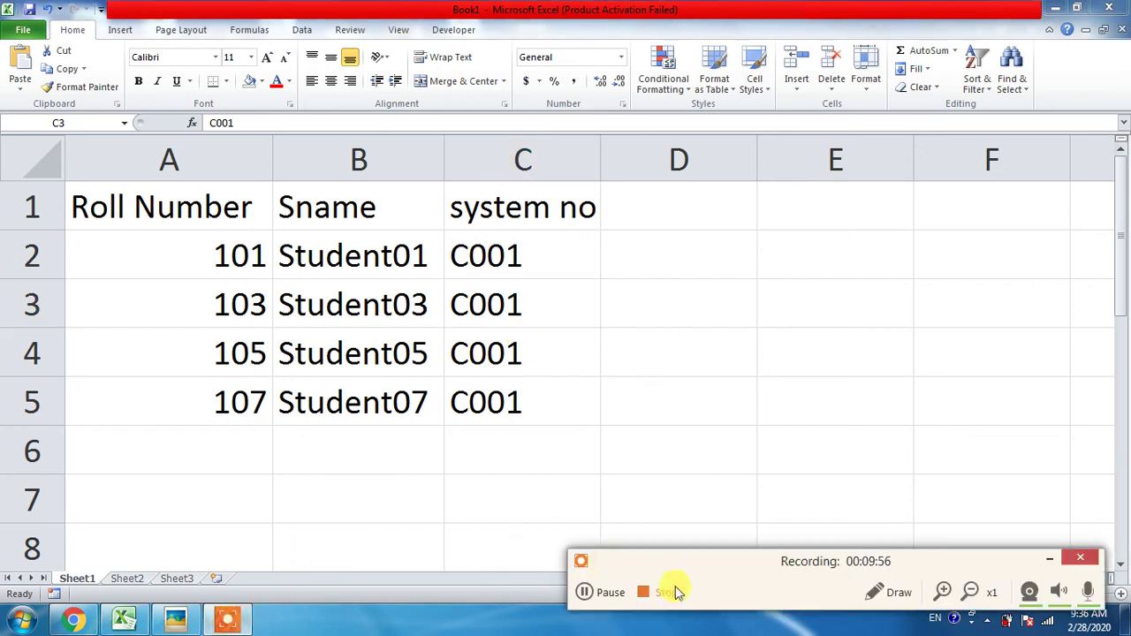